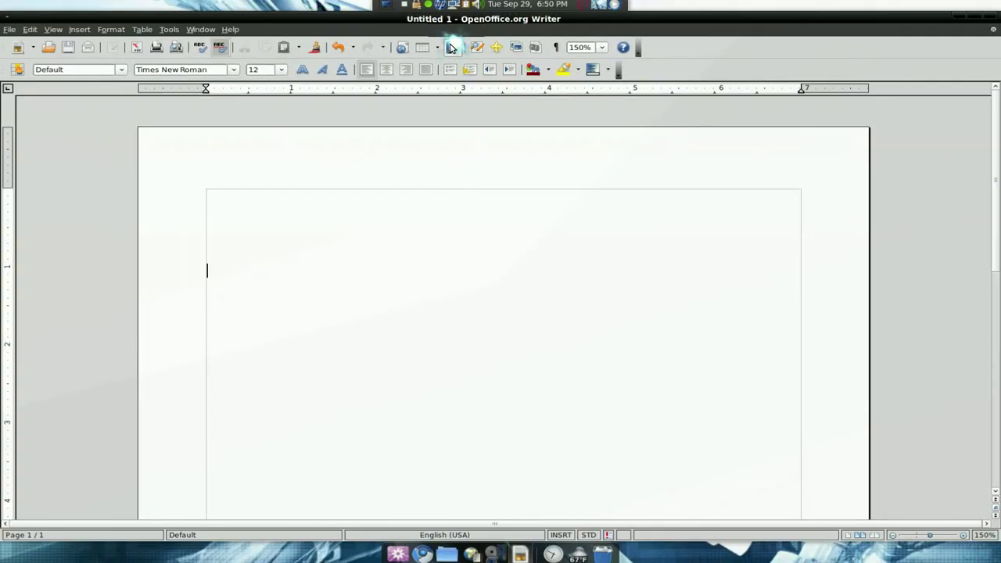
Step: Show the Drawing toolbar and add the Text Animation button to its visible buttons
{"action": "left_click", "coordinate": [451, 49]}
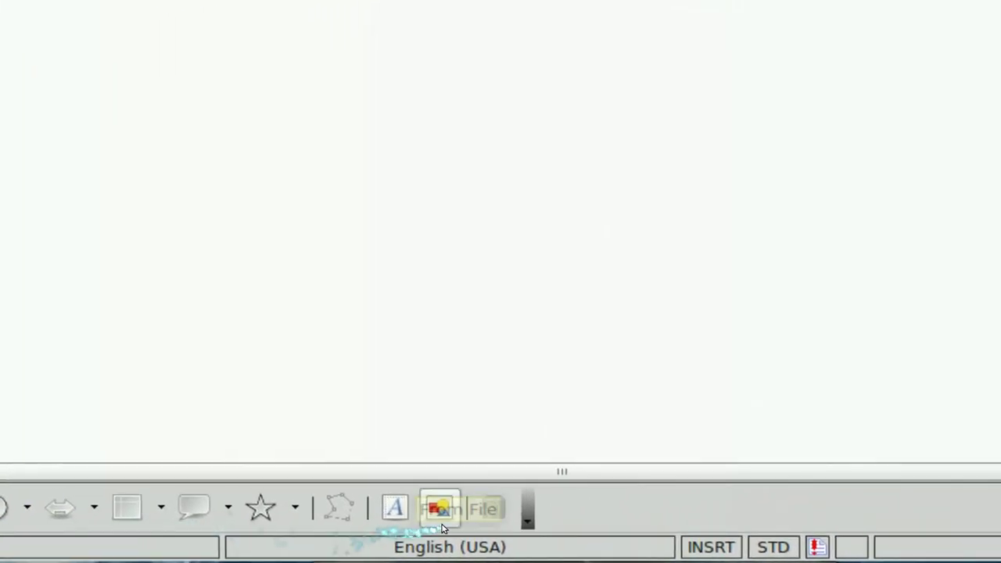
{"action": "right_click", "coordinate": [527, 510]}
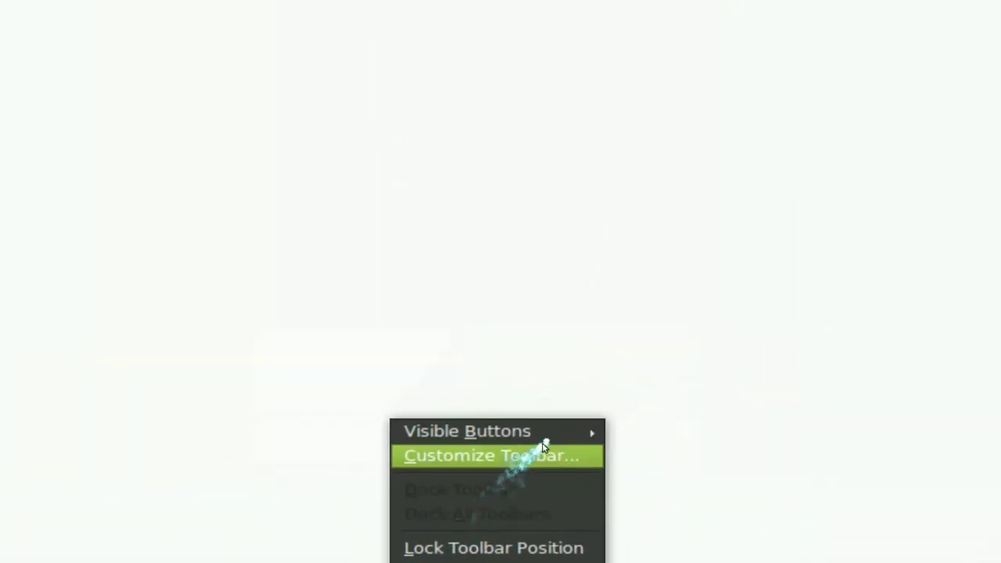
{"action": "mouse_move", "coordinate": [545, 434]}
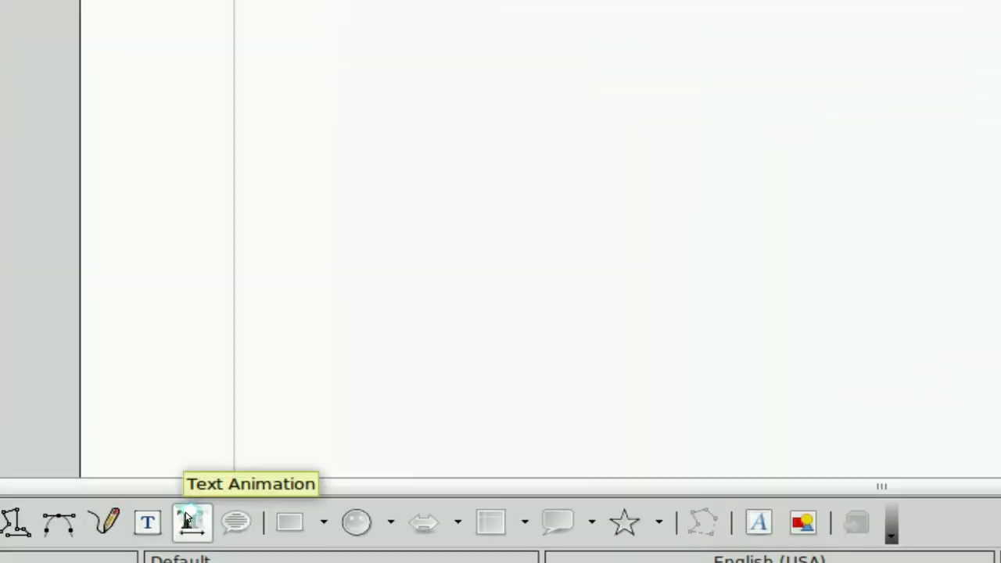
{"action": "left_click", "coordinate": [188, 518]}
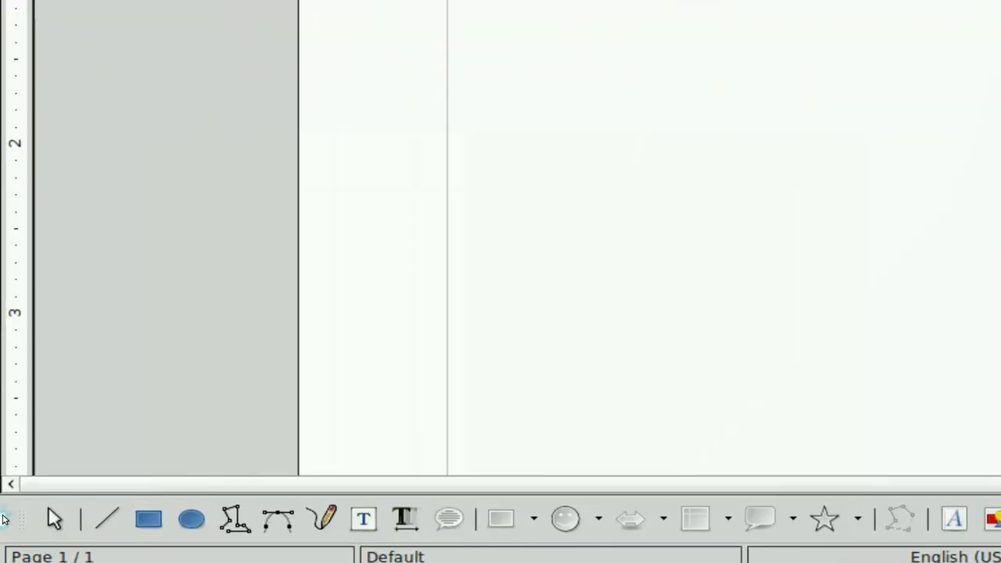
Step: Detach the Drawing toolbar from the bottom edge and float it over the top right of the page
{"action": "mouse_move", "coordinate": [7, 519]}
{"action": "left_mouse_down"}
{"action": "mouse_move", "coordinate": [75, 433]}
{"action": "mouse_move", "coordinate": [160, 388]}
{"action": "left_mouse_up"}
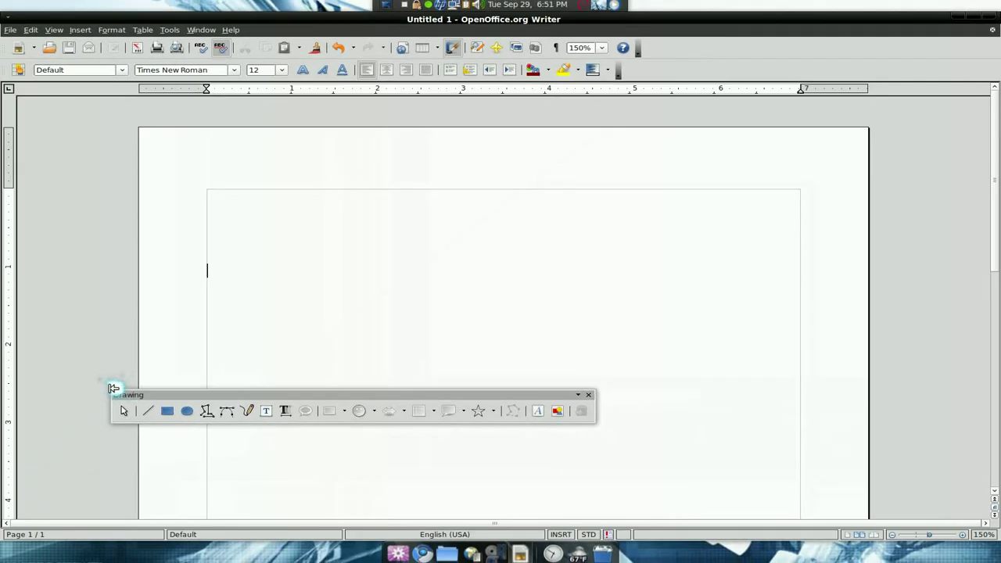
{"action": "mouse_move", "coordinate": [158, 400]}
{"action": "left_mouse_down"}
{"action": "mouse_move", "coordinate": [322, 297]}
{"action": "mouse_move", "coordinate": [499, 146]}
{"action": "left_mouse_up"}
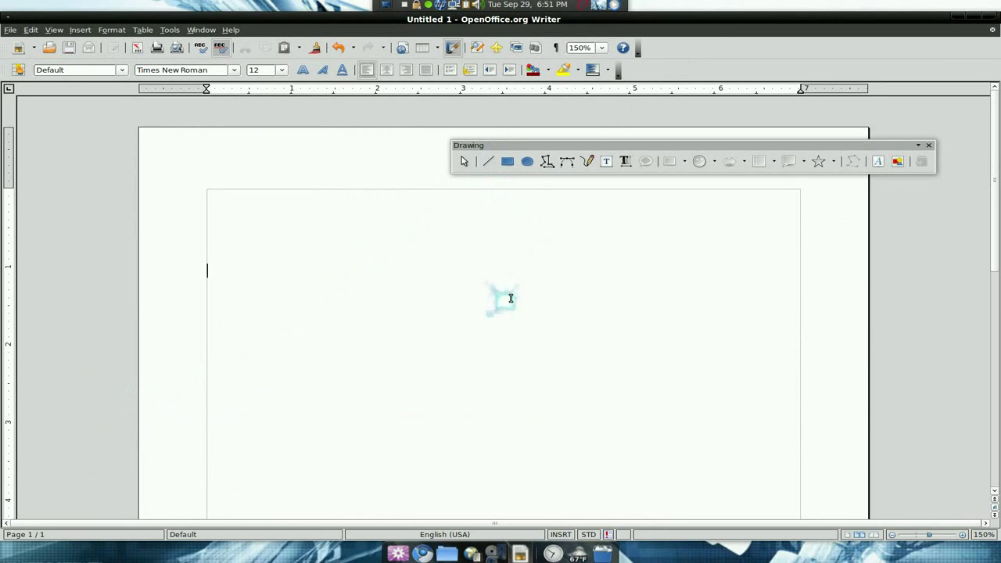
{"action": "left_click", "coordinate": [428, 334]}
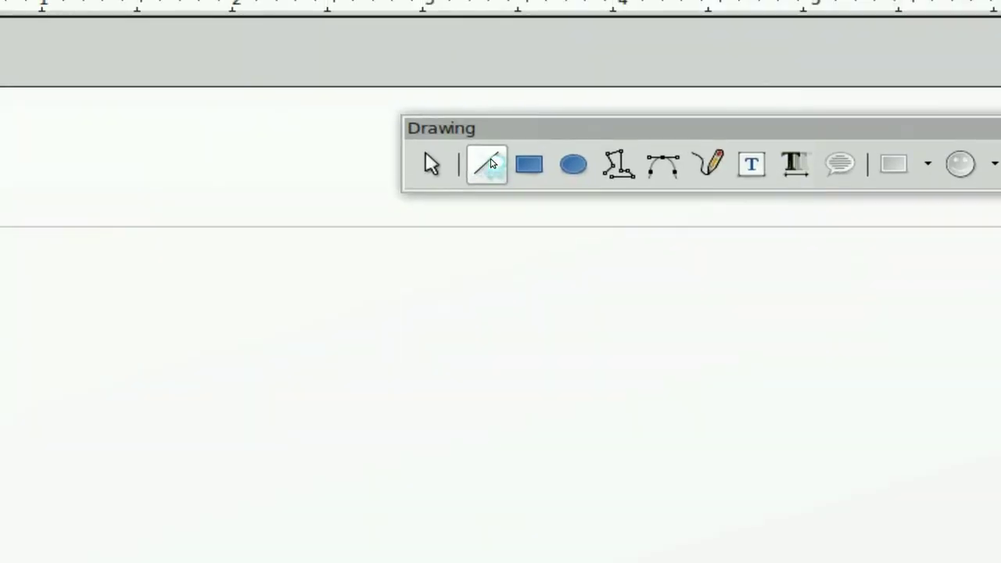
Step: Draw a vertical axis and a horizontal axis meeting at the origin
{"action": "left_click", "coordinate": [491, 163]}
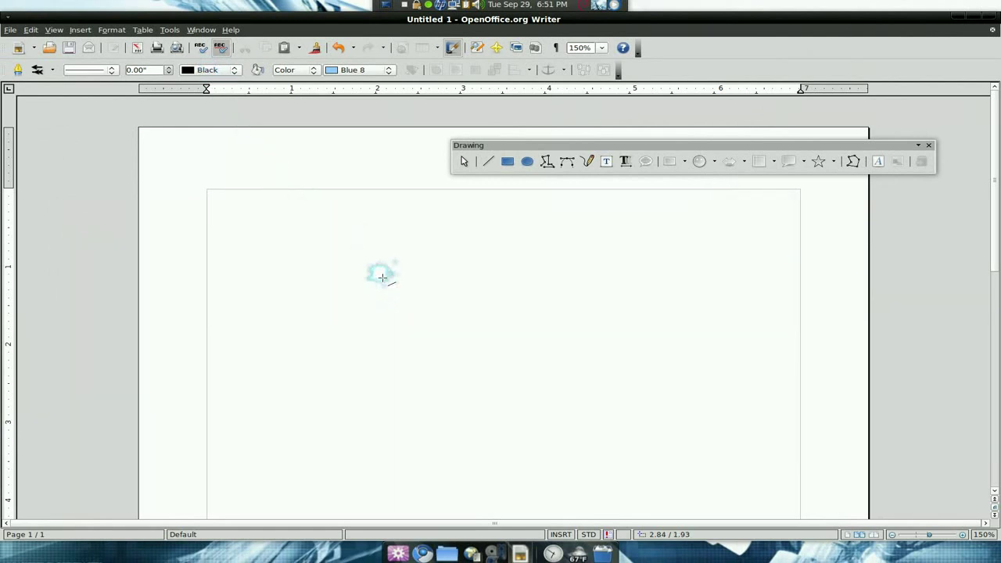
{"action": "left_click_drag", "start_coordinate": [383, 278], "coordinate": [382, 452]}
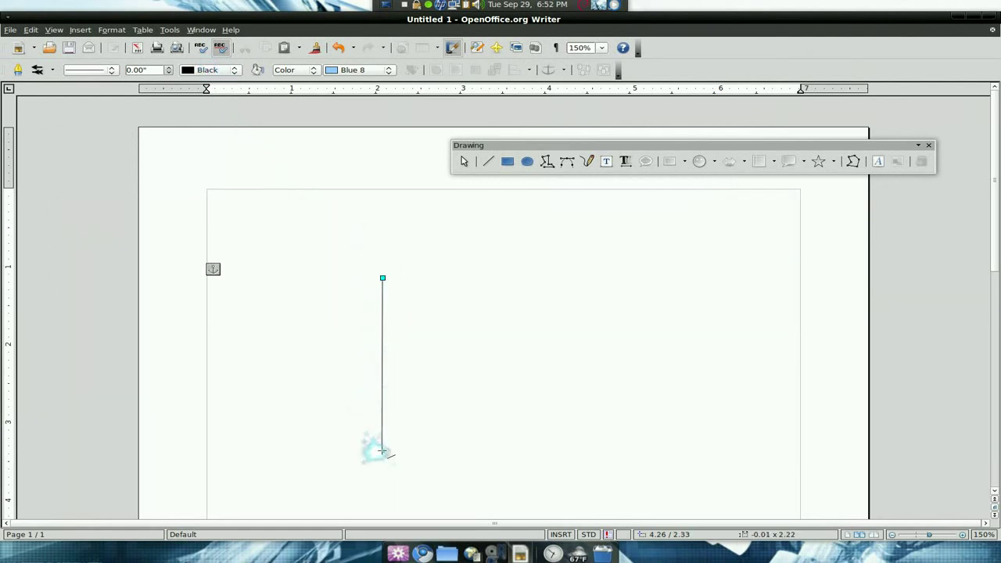
{"action": "left_click", "coordinate": [570, 274]}
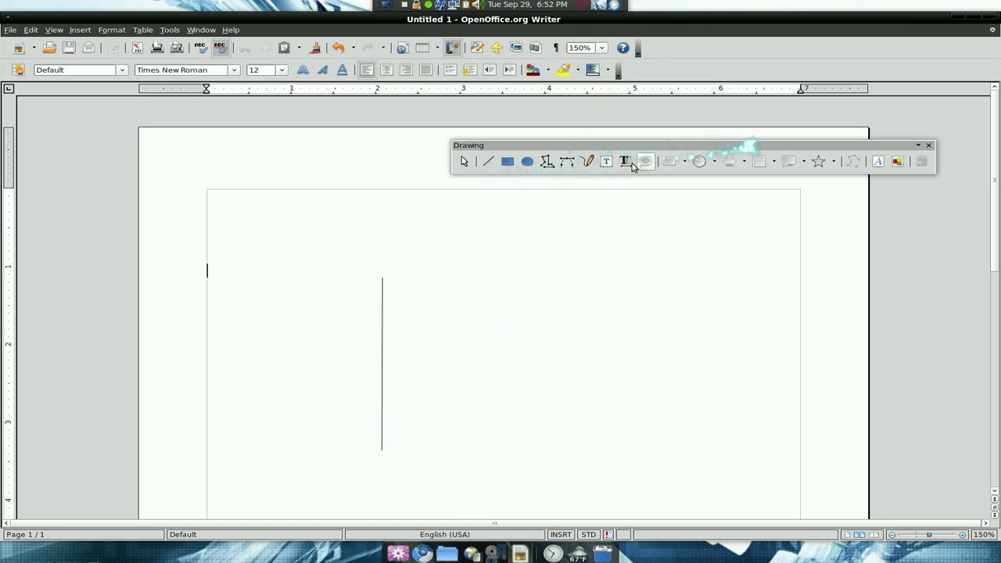
{"action": "left_click", "coordinate": [489, 163]}
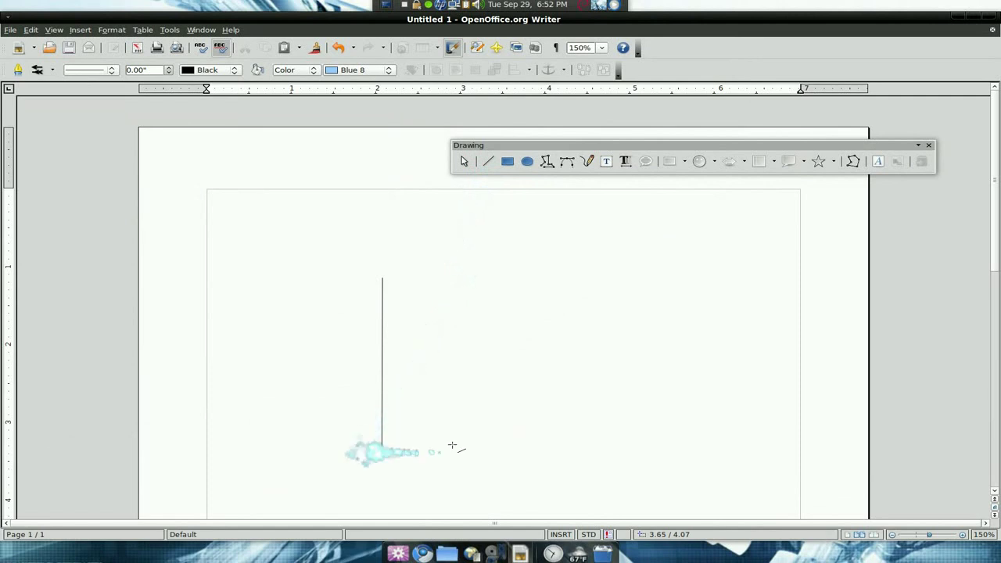
{"action": "left_click_drag", "start_coordinate": [607, 450], "coordinate": [380, 449]}
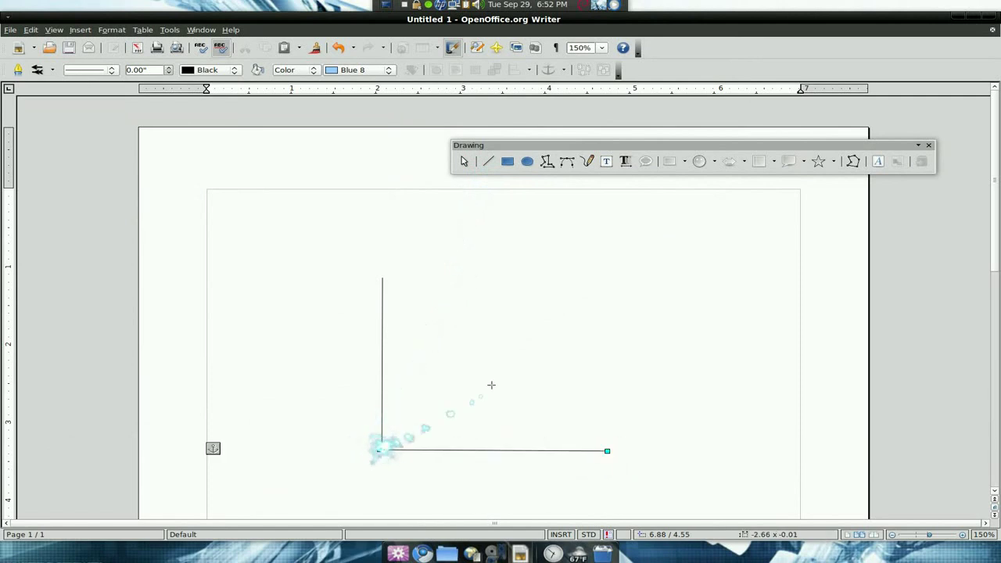
{"action": "left_click", "coordinate": [535, 296]}
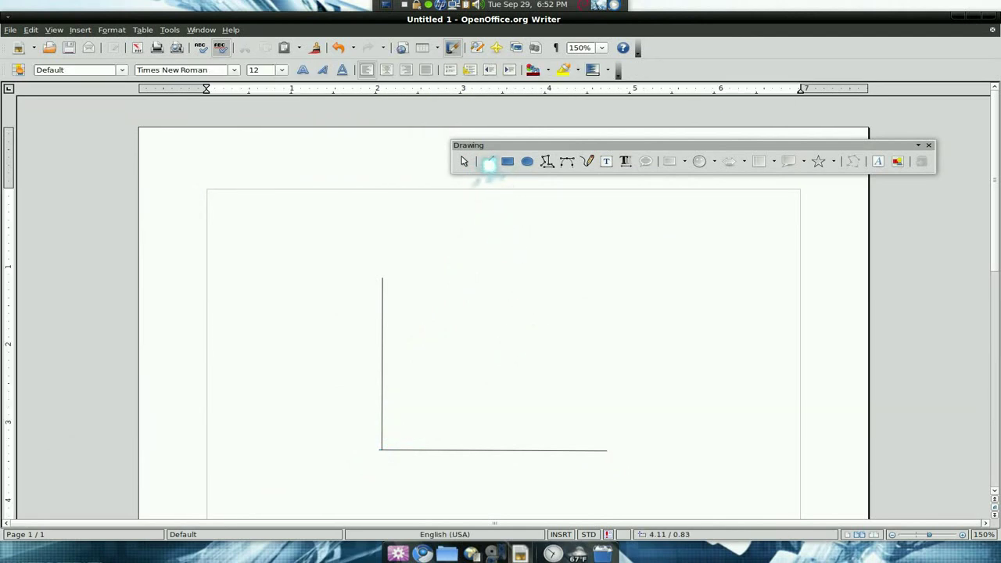
Step: Draw a diagonal rising from the origin and two parallel falling lines crossing it
{"action": "left_click", "coordinate": [488, 161]}
{"action": "left_click_drag", "start_coordinate": [579, 313], "coordinate": [382, 449]}
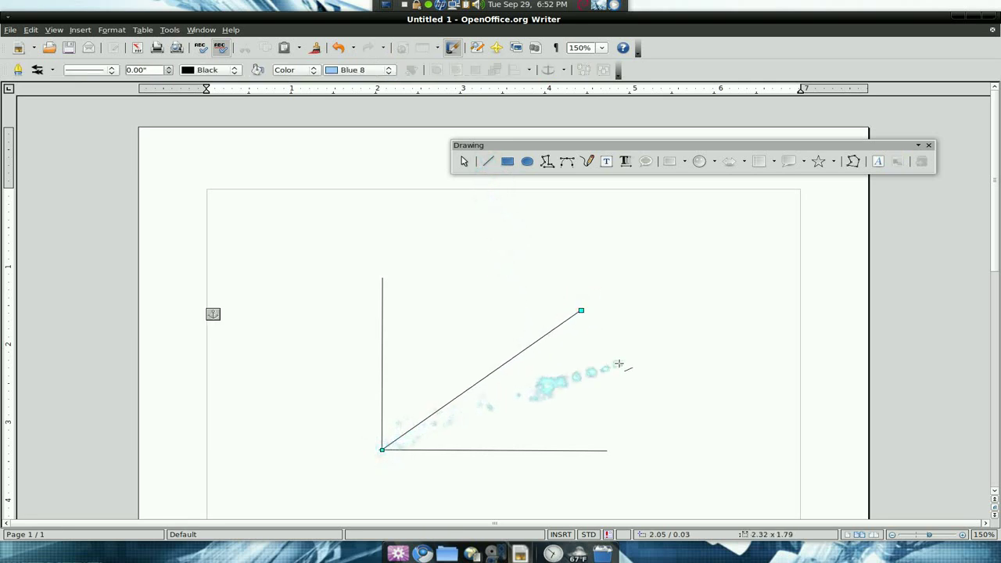
{"action": "left_click", "coordinate": [622, 348]}
{"action": "left_click", "coordinate": [489, 168]}
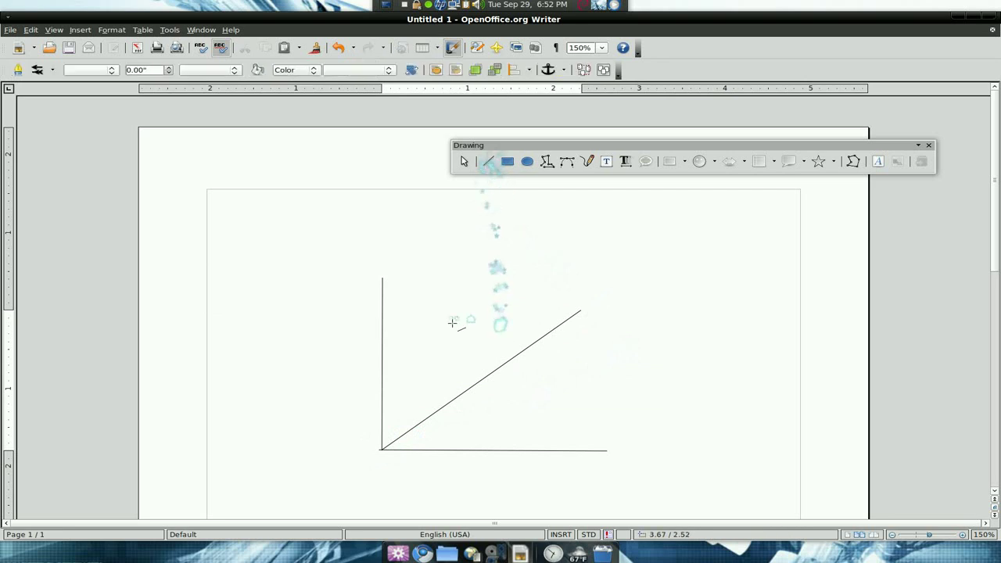
{"action": "left_click_drag", "start_coordinate": [461, 295], "coordinate": [586, 405]}
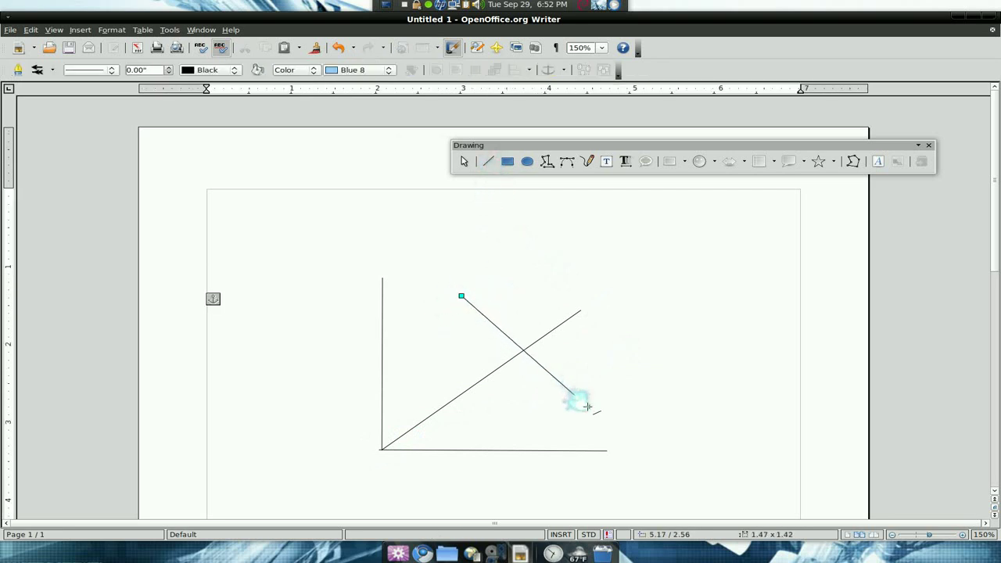
{"action": "left_click", "coordinate": [474, 202]}
{"action": "left_click_drag", "start_coordinate": [423, 341], "coordinate": [524, 425]}
{"action": "left_click", "coordinate": [644, 378]}
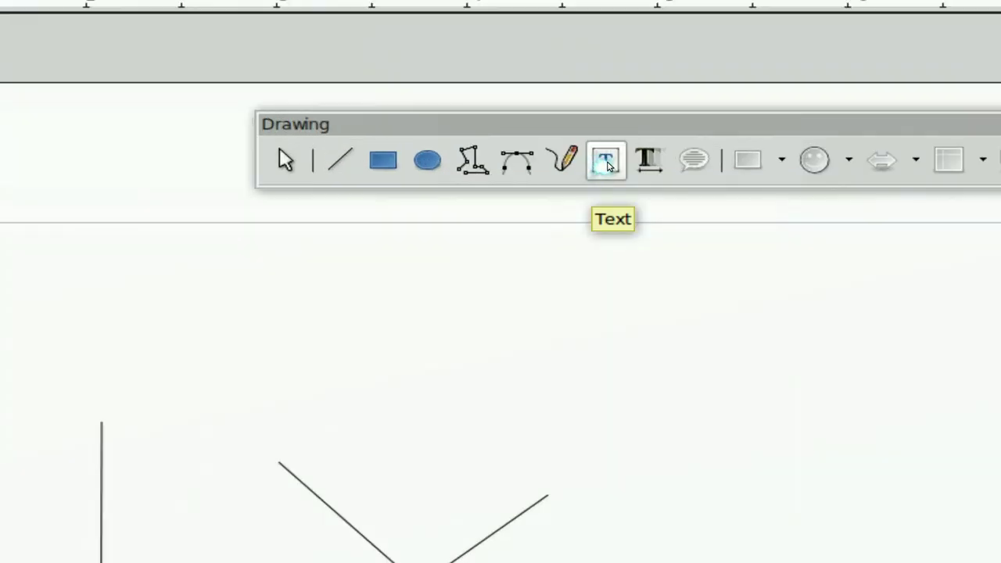
Step: Label the rising line's upper end S and the falling line's lower end D
{"action": "left_click", "coordinate": [609, 163]}
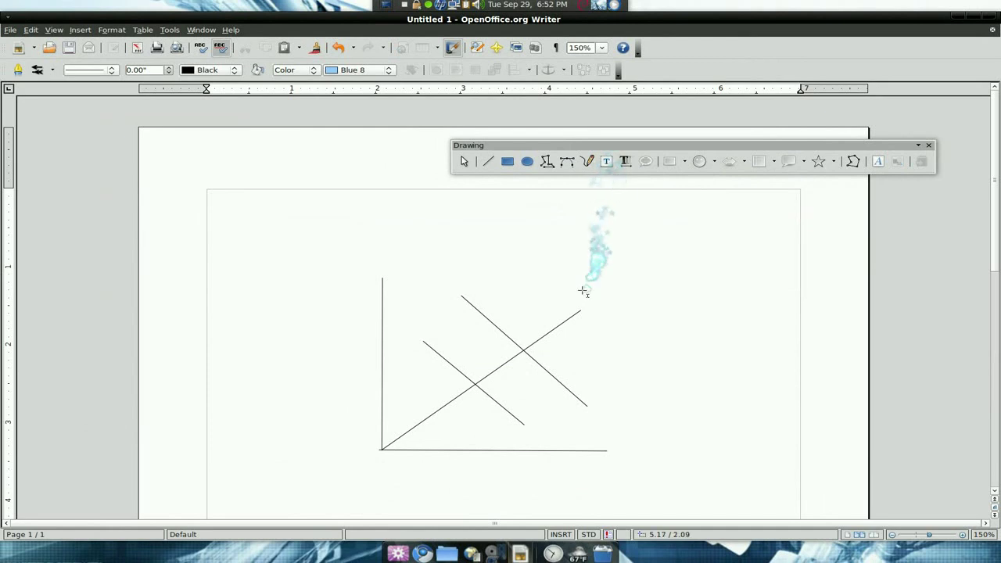
{"action": "left_click_drag", "start_coordinate": [578, 275], "coordinate": [649, 325]}
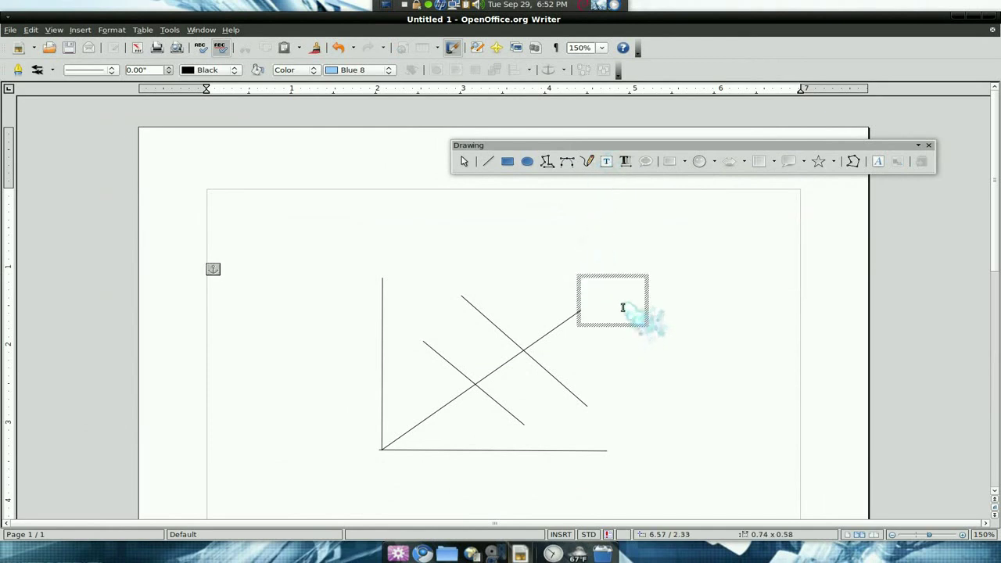
{"action": "type", "text": "S"}
{"action": "left_click", "coordinate": [625, 354]}
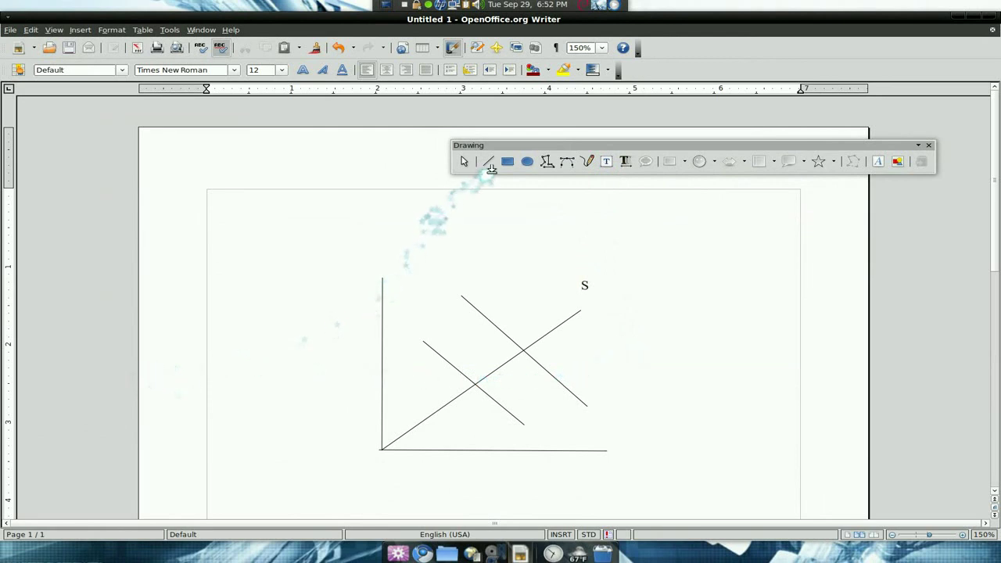
{"action": "left_click", "coordinate": [613, 166]}
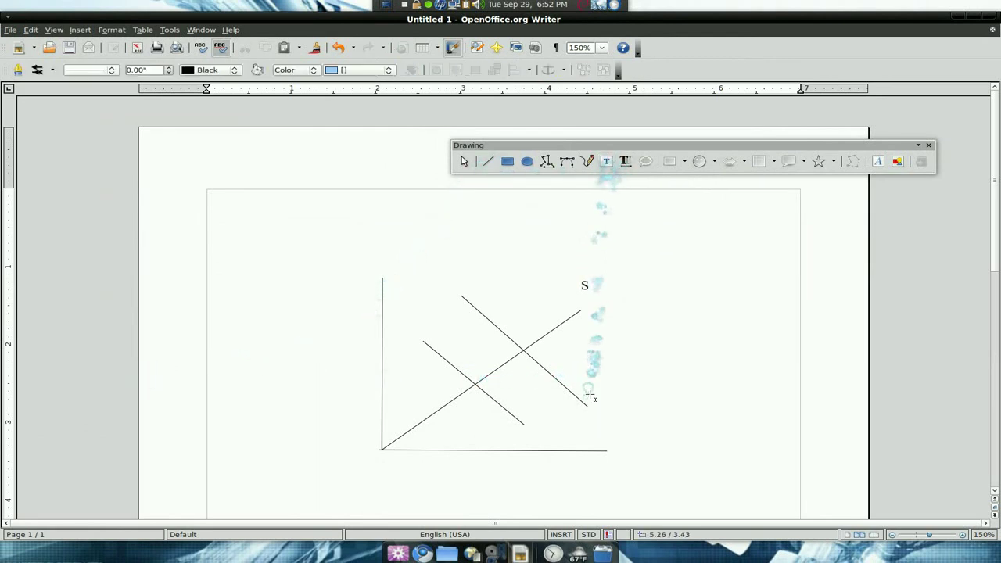
{"action": "left_click_drag", "start_coordinate": [599, 381], "coordinate": [659, 427]}
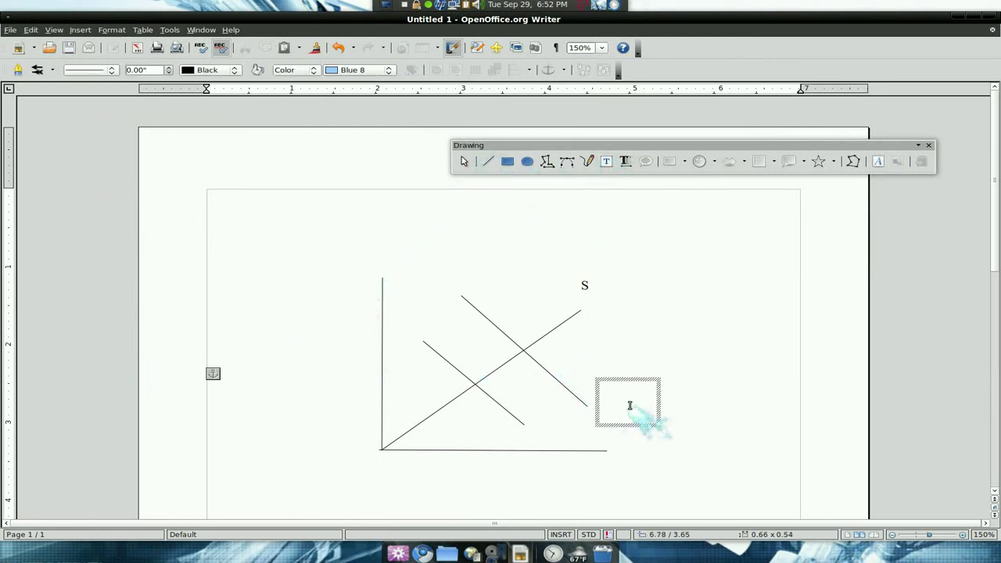
{"action": "key", "text": "Escape"}
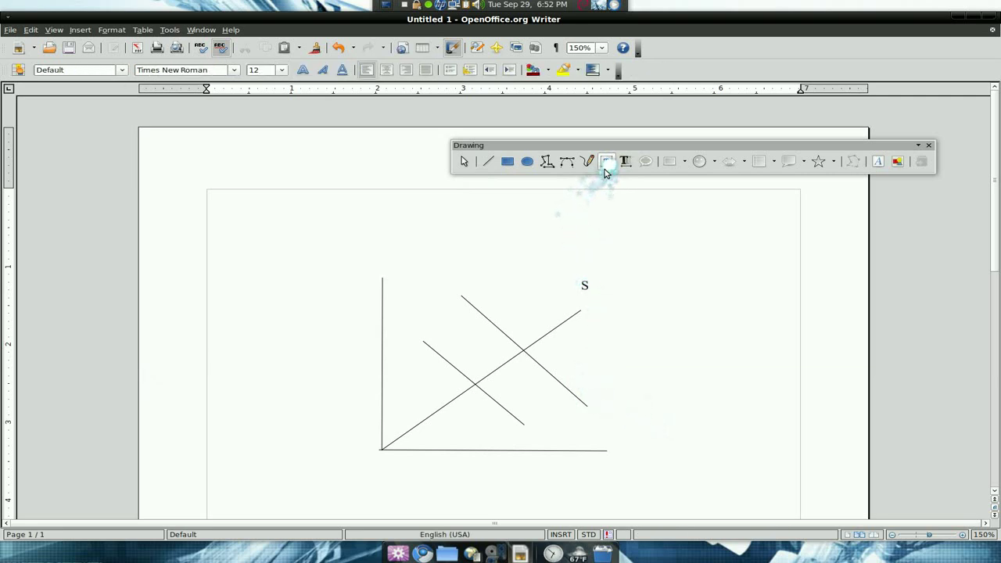
{"action": "left_click", "coordinate": [606, 162]}
{"action": "left_click_drag", "start_coordinate": [596, 387], "coordinate": [638, 420]}
{"action": "type", "text": "D"}
{"action": "left_click", "coordinate": [679, 381]}
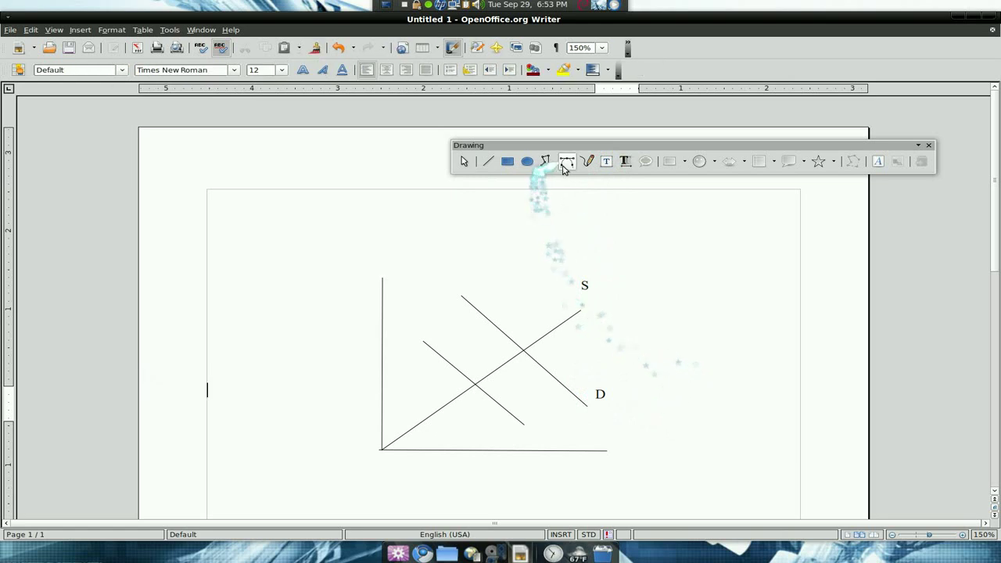
Step: Add a D2 text label beside the lower demand line's end
{"action": "left_click", "coordinate": [604, 162]}
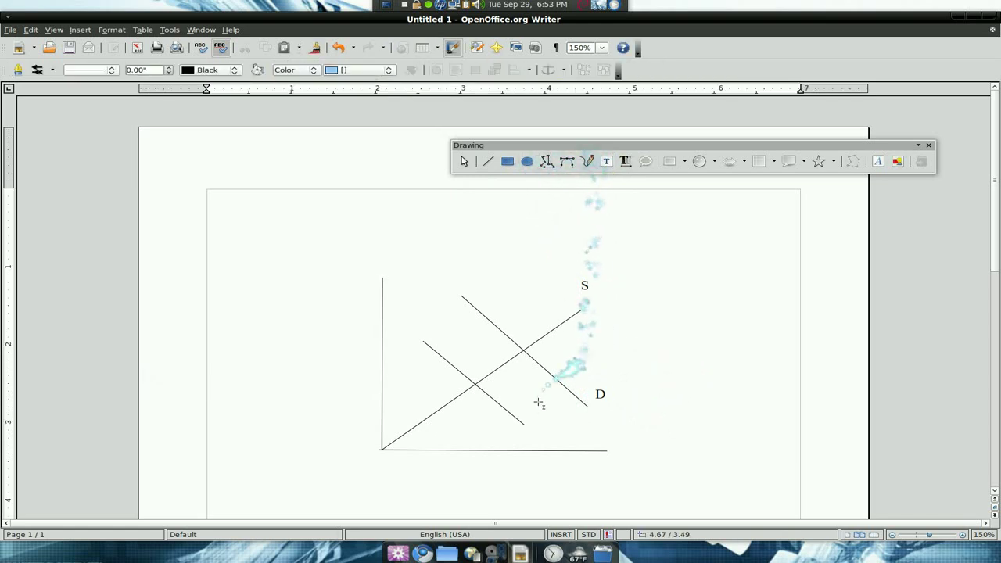
{"action": "left_click_drag", "start_coordinate": [526, 408], "coordinate": [561, 435]}
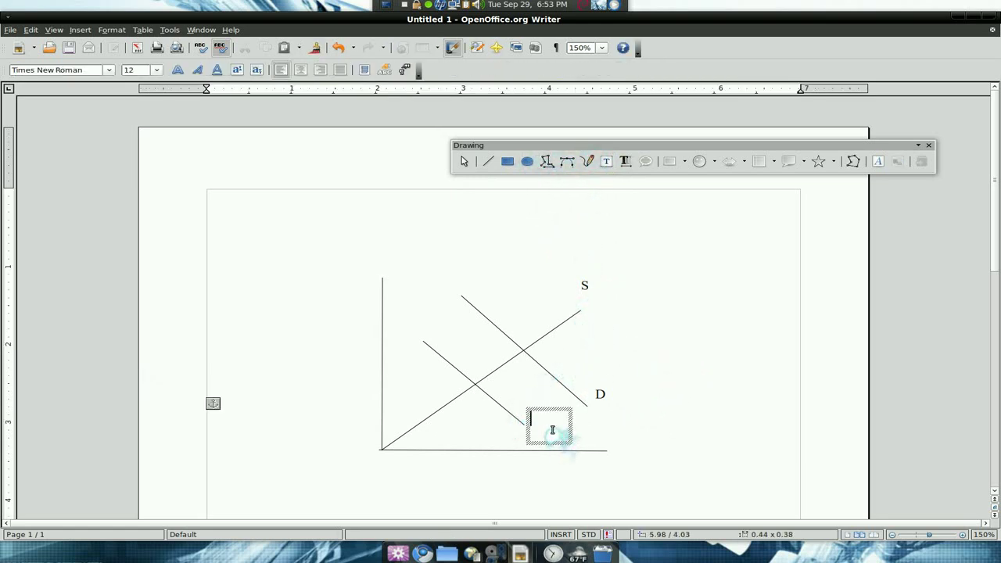
{"action": "type", "text": "D2"}
{"action": "left_click", "coordinate": [682, 421]}
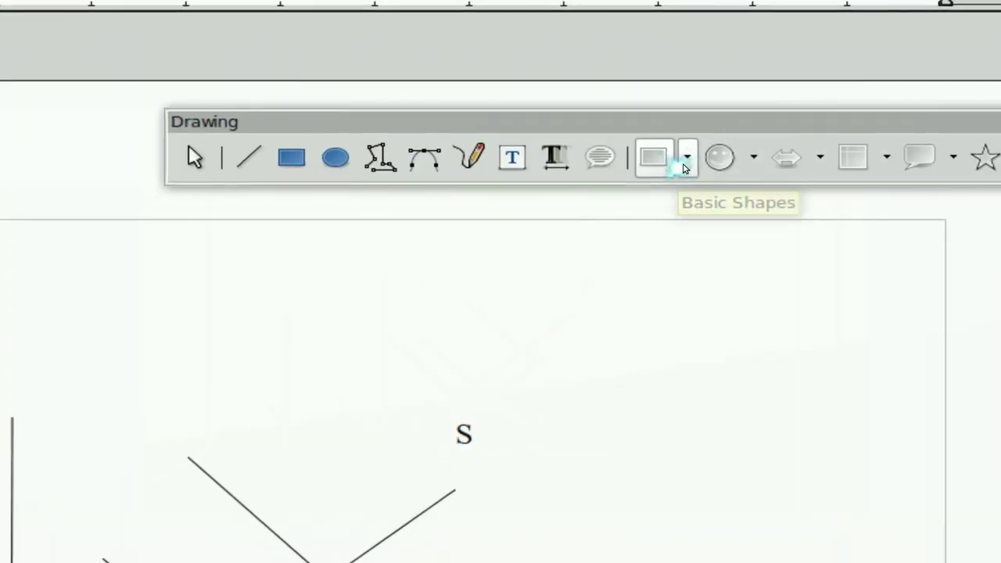
{"action": "left_click", "coordinate": [685, 166]}
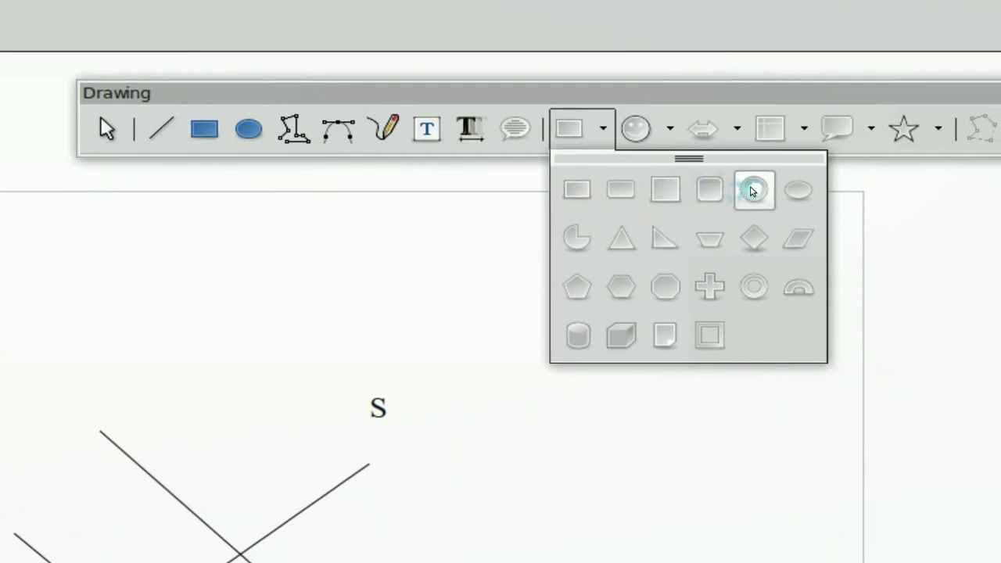
Step: Draw a small circle marking where the S line crosses D2
{"action": "left_click", "coordinate": [752, 191]}
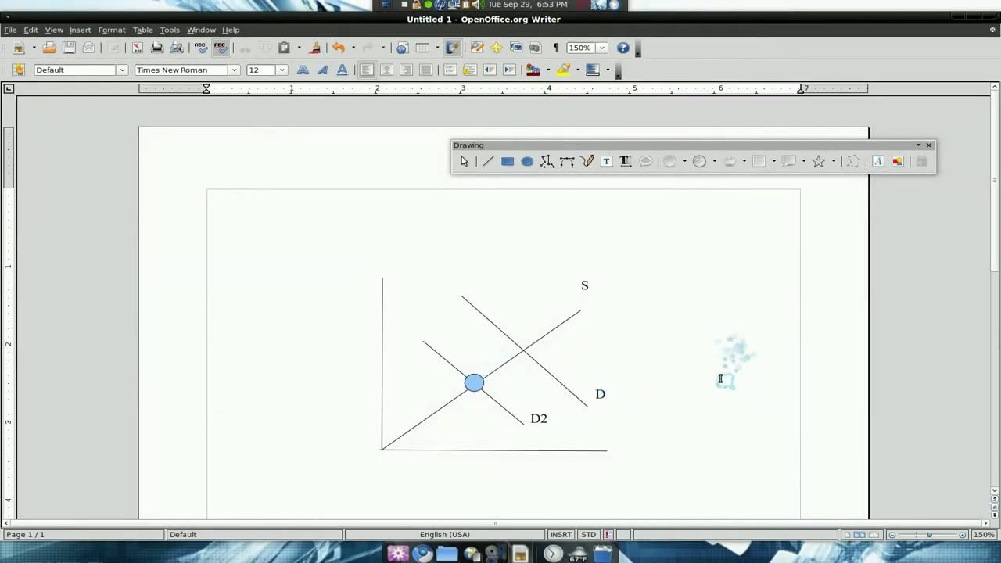
{"action": "left_click", "coordinate": [721, 379]}
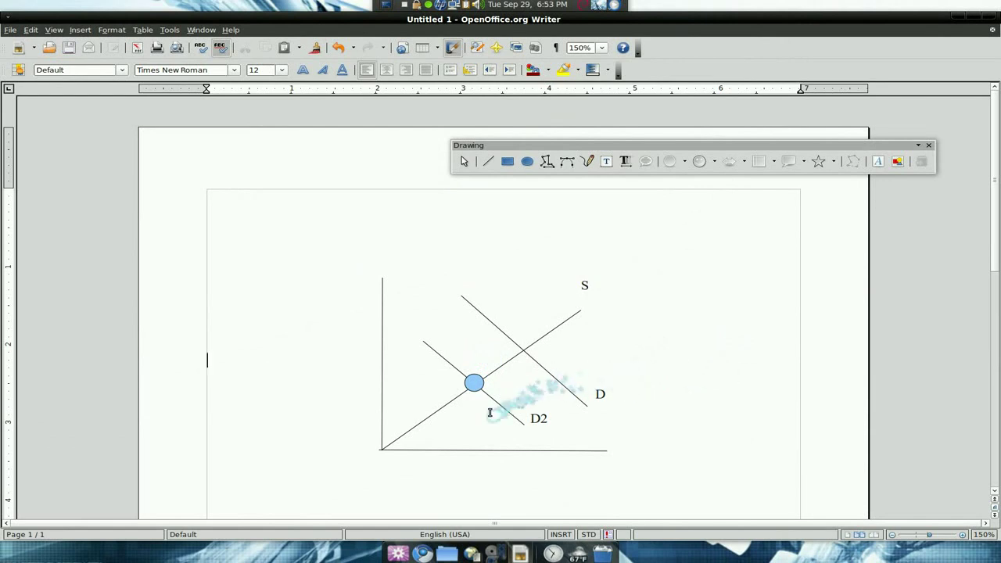
{"action": "scroll", "coordinate": [481, 406], "scroll_direction": "up", "scroll_amount": 1}
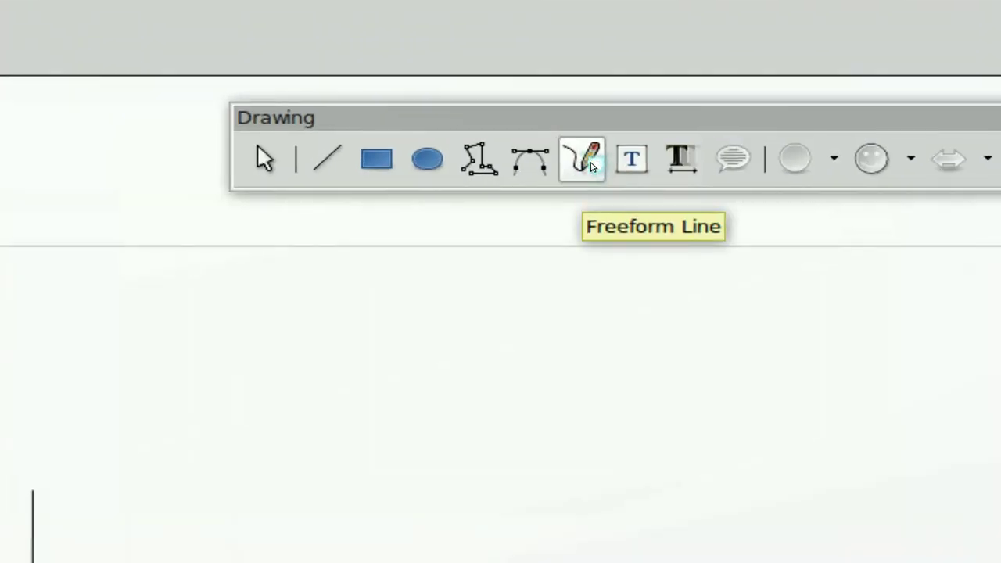
Step: Draw a straight horizontal midline across the axes
{"action": "left_click", "coordinate": [592, 166]}
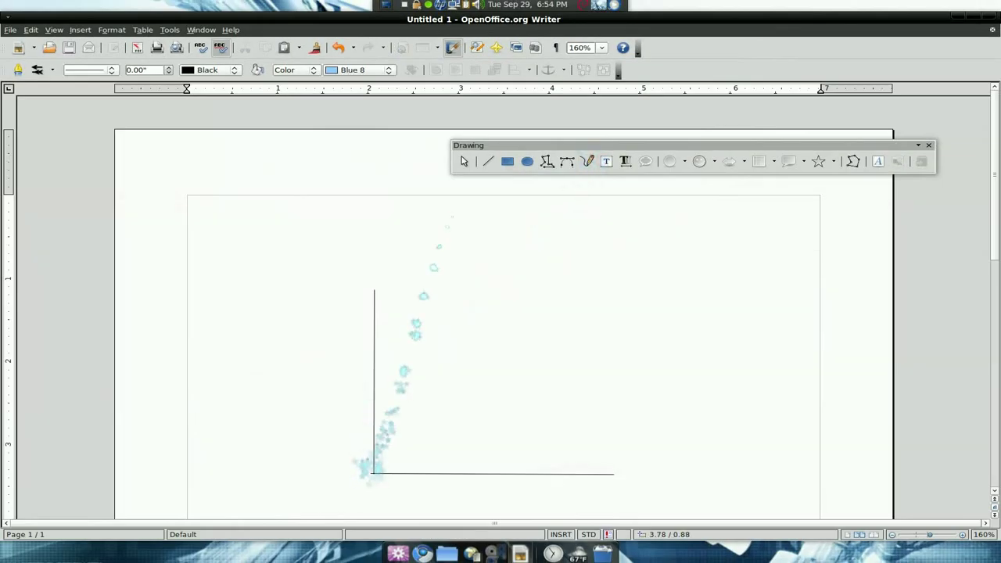
{"action": "left_click", "coordinate": [488, 161]}
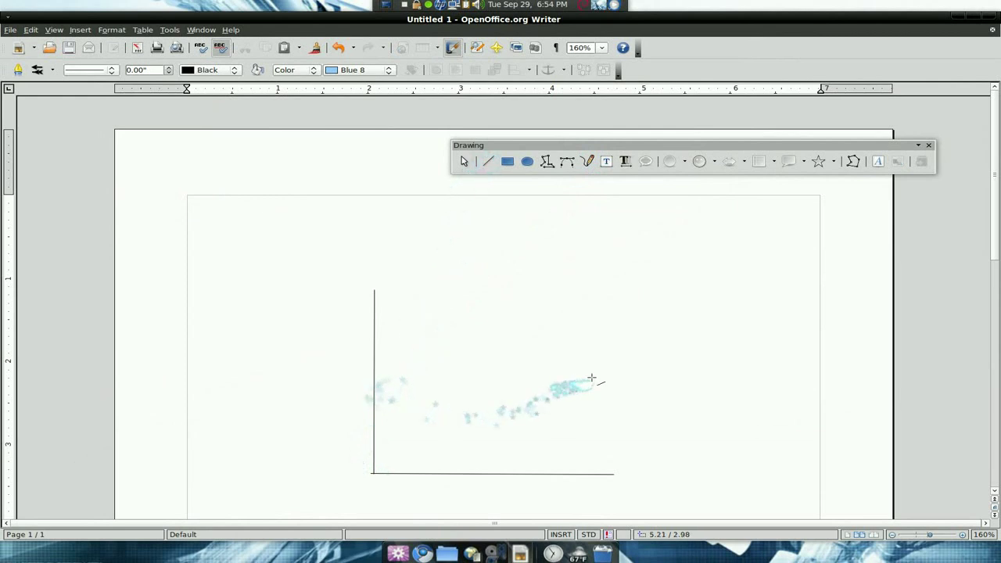
{"action": "left_click_drag", "start_coordinate": [615, 370], "coordinate": [371, 369]}
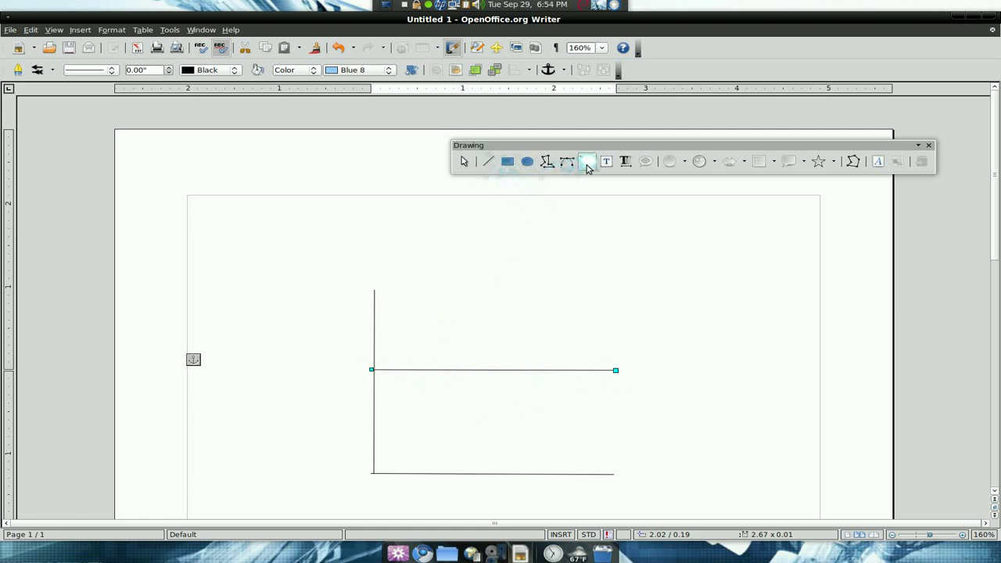
{"action": "left_click", "coordinate": [678, 269]}
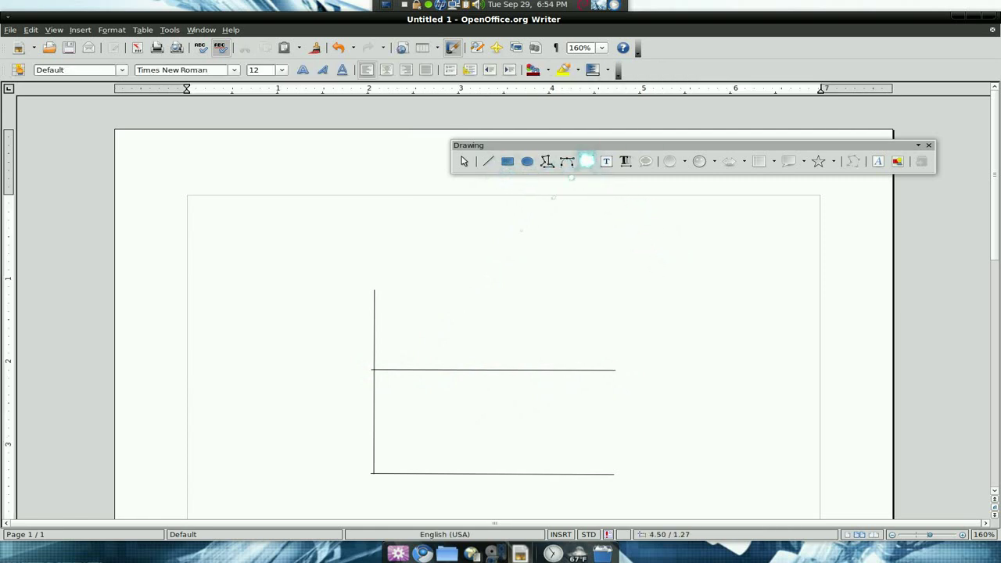
Step: Draw a freehand wave curve rising from the origin, then select it
{"action": "left_click", "coordinate": [587, 161]}
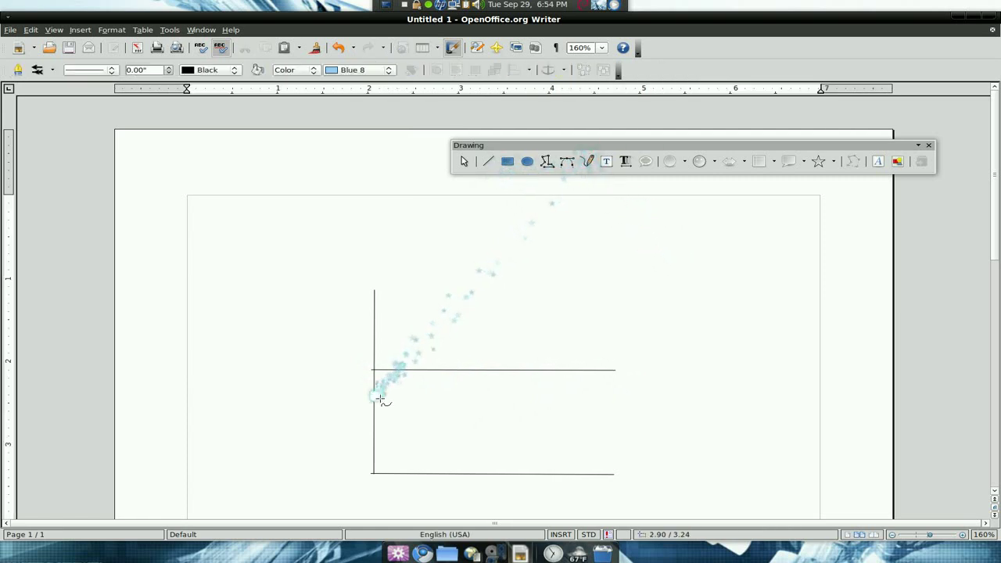
{"action": "left_click", "coordinate": [375, 471]}
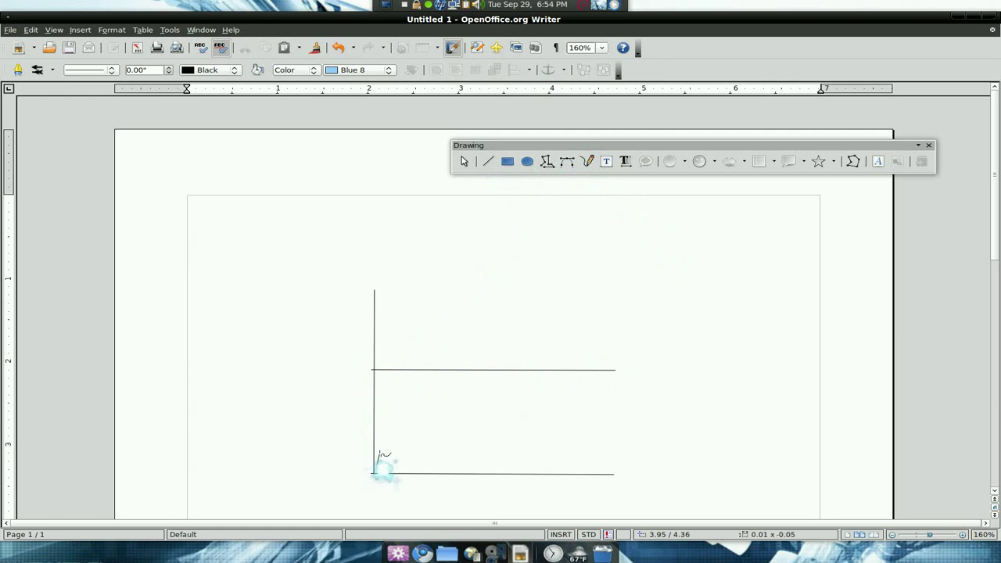
{"action": "mouse_move", "coordinate": [378, 454]}
{"action": "left_mouse_down"}
{"action": "mouse_move", "coordinate": [414, 328]}
{"action": "mouse_move", "coordinate": [454, 284]}
{"action": "mouse_move", "coordinate": [537, 347]}
{"action": "mouse_move", "coordinate": [563, 426]}
{"action": "mouse_move", "coordinate": [600, 463]}
{"action": "mouse_move", "coordinate": [657, 458]}
{"action": "mouse_move", "coordinate": [724, 284]}
{"action": "left_mouse_up"}
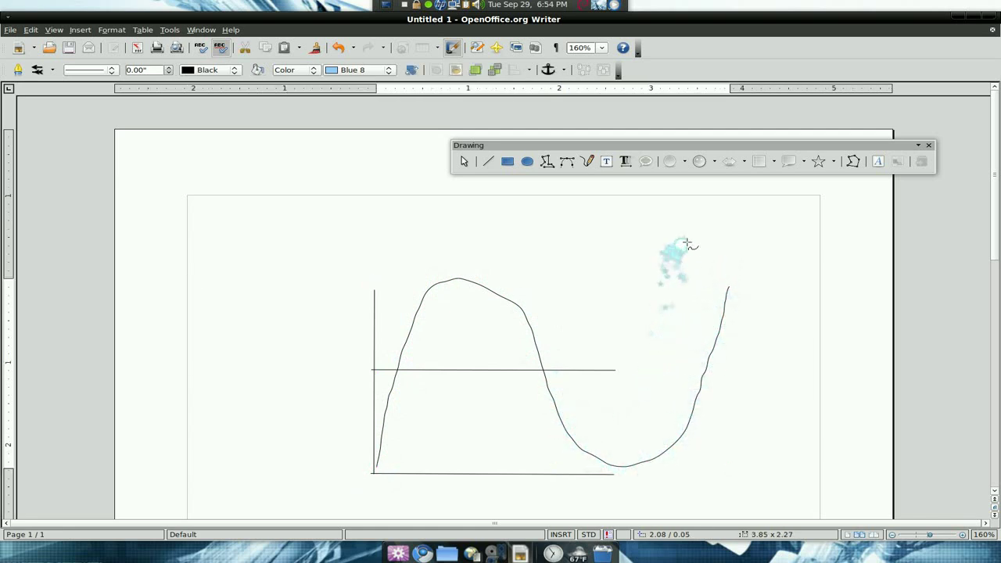
{"action": "left_click", "coordinate": [746, 340]}
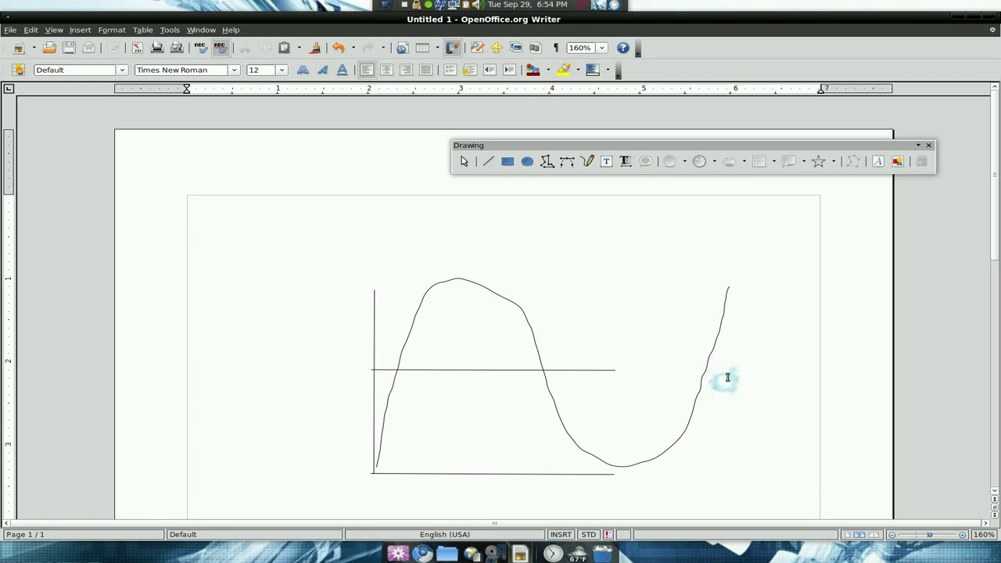
{"action": "left_click_drag", "start_coordinate": [700, 399], "coordinate": [693, 403]}
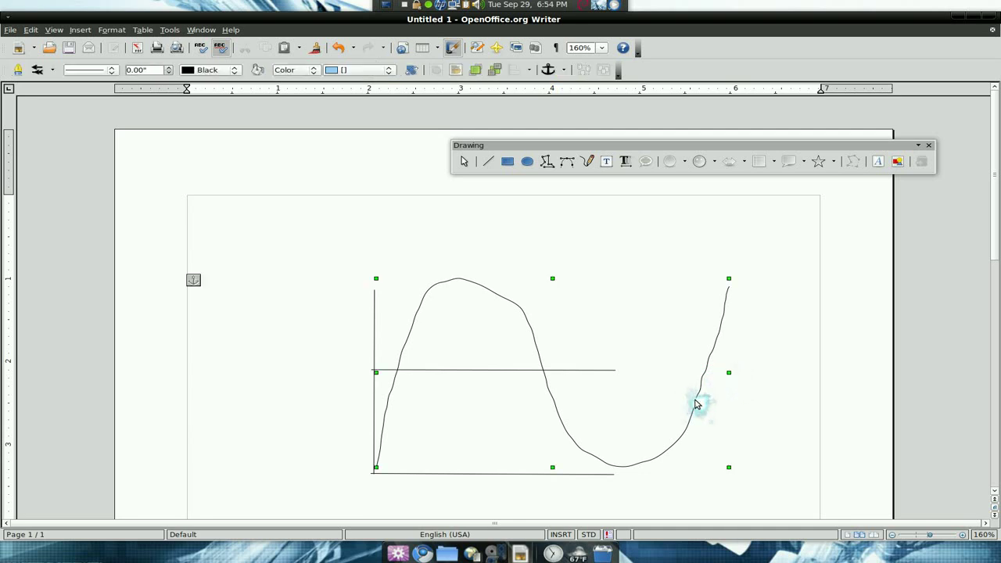
Step: Delete the selected wave curve, then select and delete the horizontal midline
{"action": "key", "text": "Delete"}
{"action": "left_click", "coordinate": [595, 371]}
{"action": "key", "text": "Delete"}
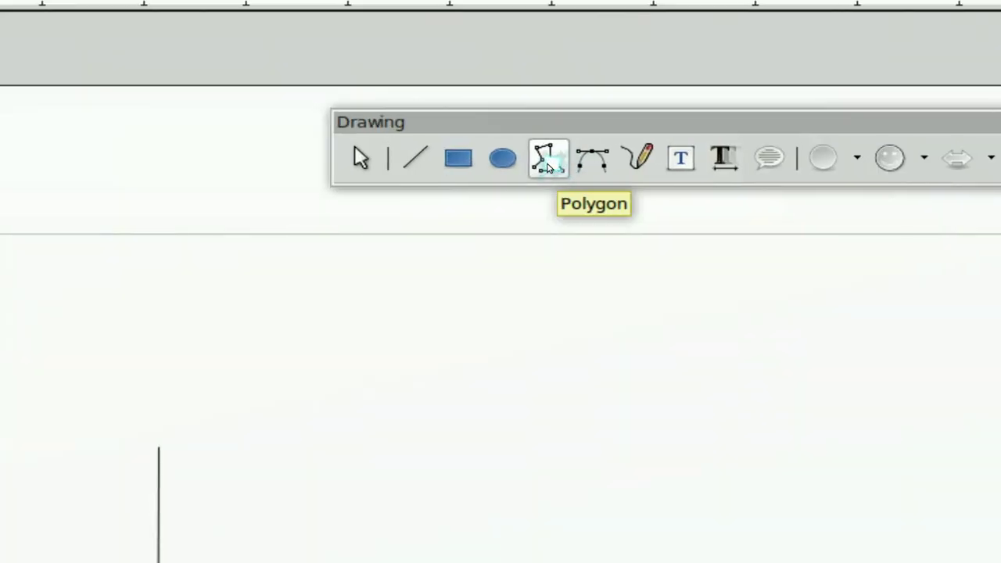
{"action": "left_click", "coordinate": [548, 166]}
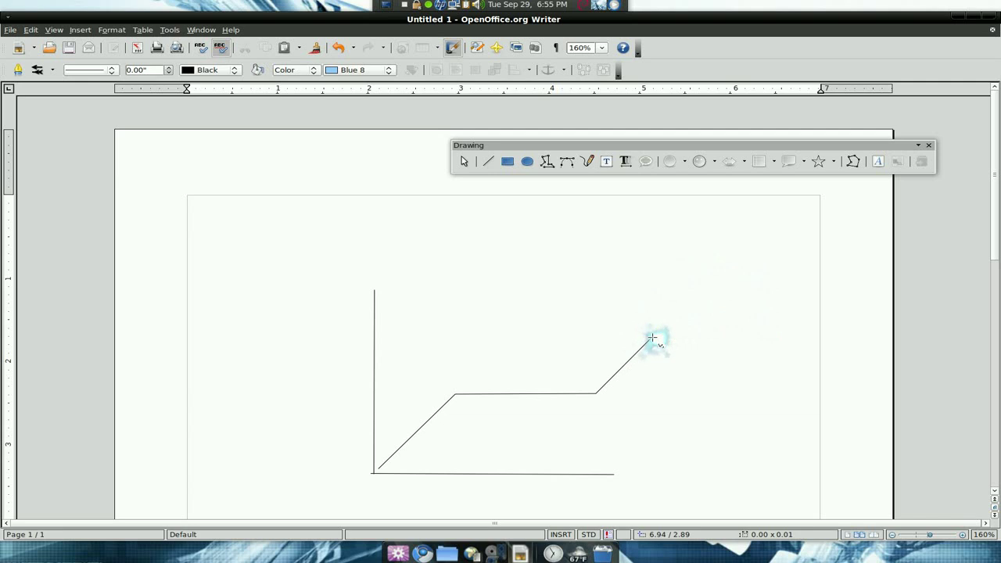
Step: Finish the three-segment polygon line: rise from the origin, flat stretch, then rise again
{"action": "double_click", "coordinate": [653, 337]}
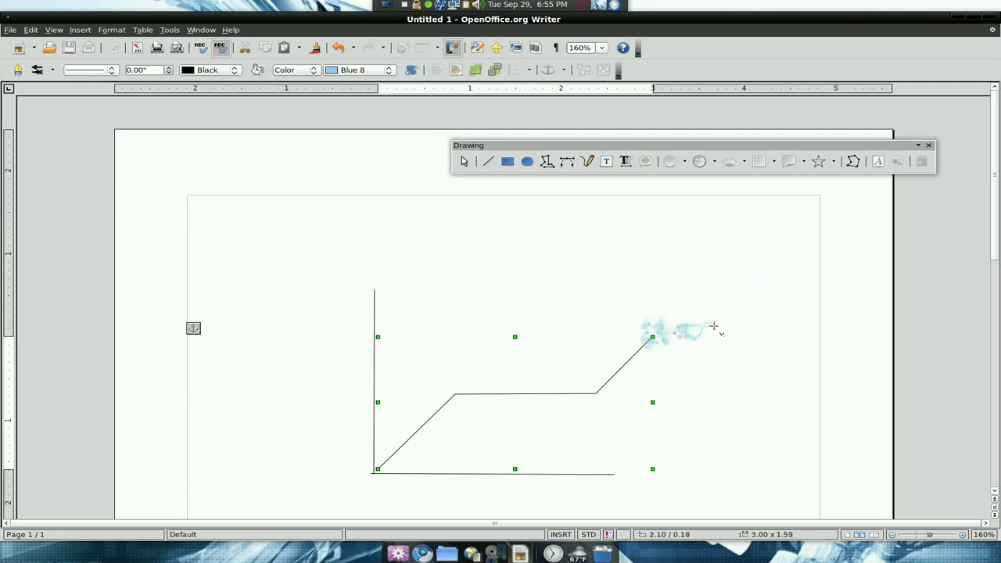
{"action": "left_click", "coordinate": [715, 326]}
{"action": "left_click", "coordinate": [689, 347]}
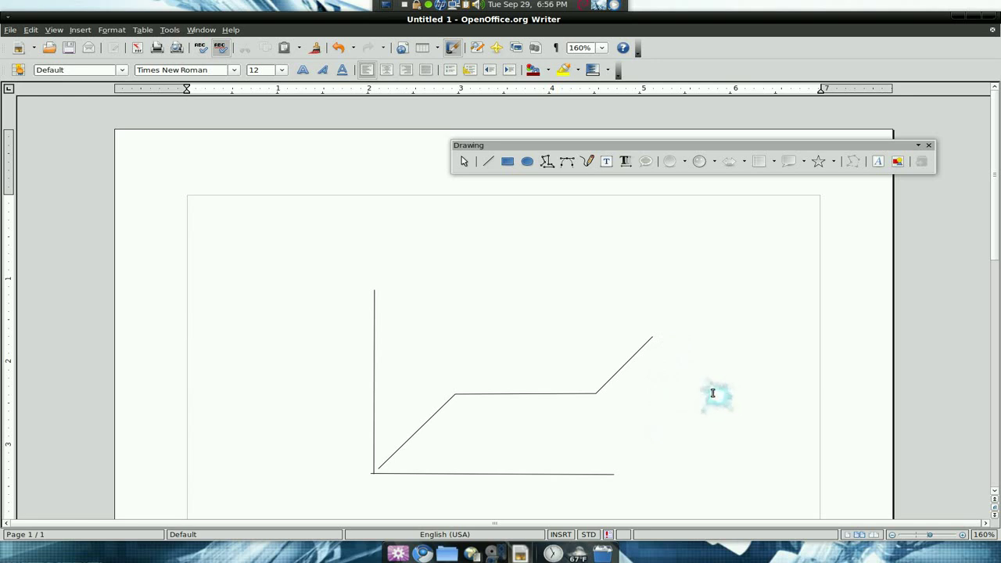
{"action": "left_click", "coordinate": [587, 162]}
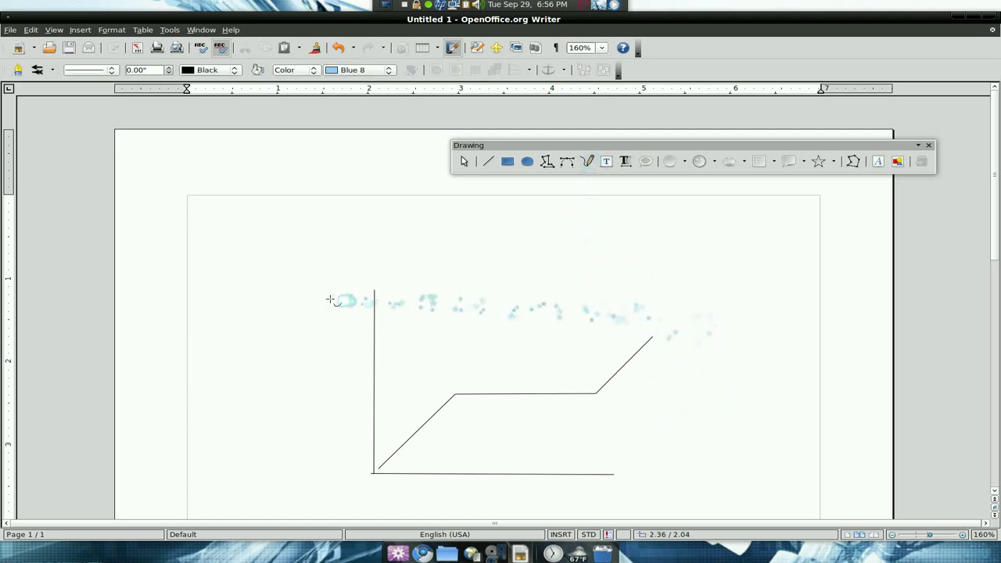
Step: Below the graph, draw the stick figure's head and a body line down from it
{"action": "scroll", "coordinate": [708, 327], "scroll_direction": "down", "scroll_amount": 5}
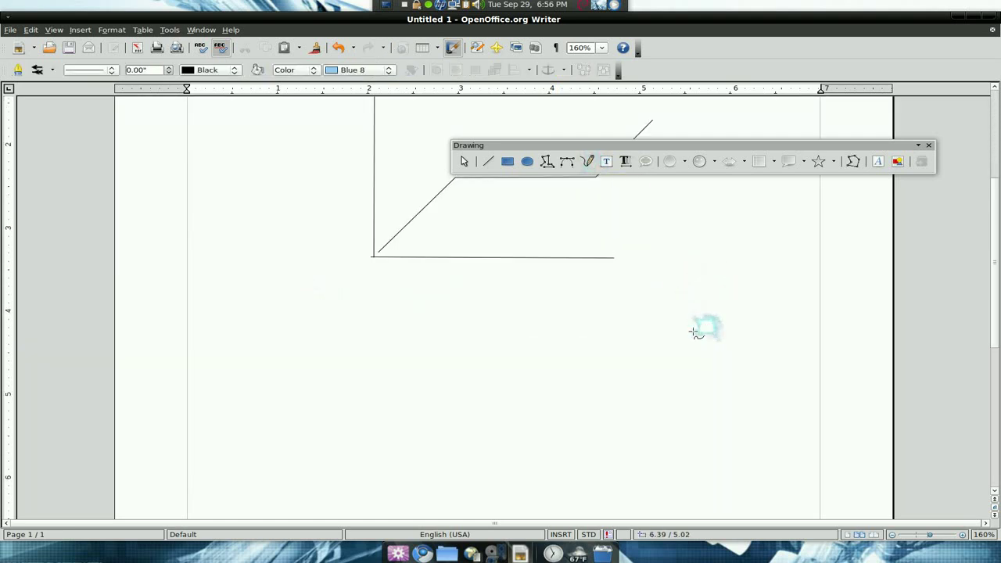
{"action": "scroll", "coordinate": [501, 375], "scroll_direction": "down", "scroll_amount": 2}
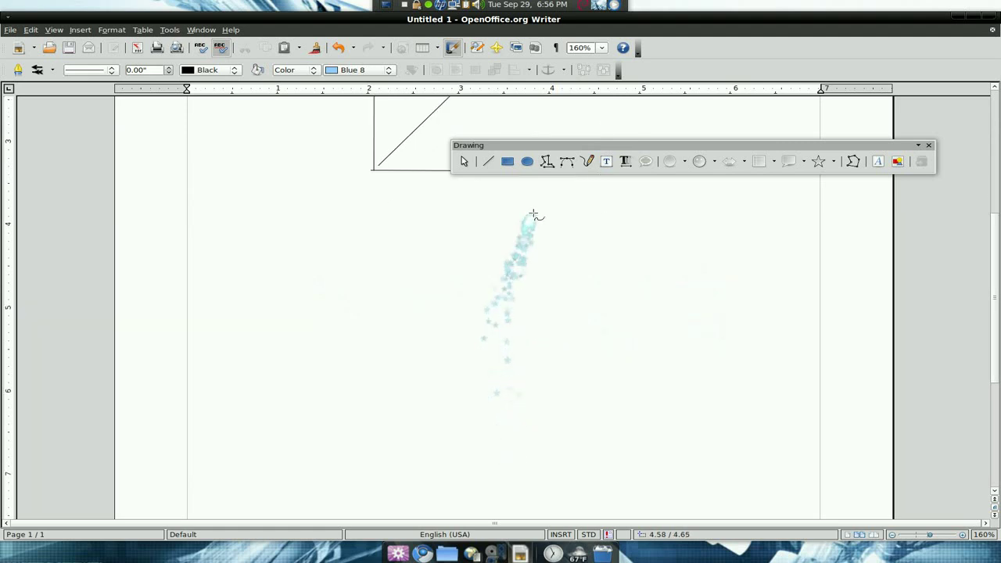
{"action": "mouse_move", "coordinate": [534, 213]}
{"action": "left_mouse_down"}
{"action": "mouse_move", "coordinate": [479, 236]}
{"action": "mouse_move", "coordinate": [511, 315]}
{"action": "mouse_move", "coordinate": [599, 242]}
{"action": "mouse_move", "coordinate": [558, 211]}
{"action": "mouse_move", "coordinate": [535, 212]}
{"action": "left_mouse_up"}
{"action": "left_click", "coordinate": [599, 216]}
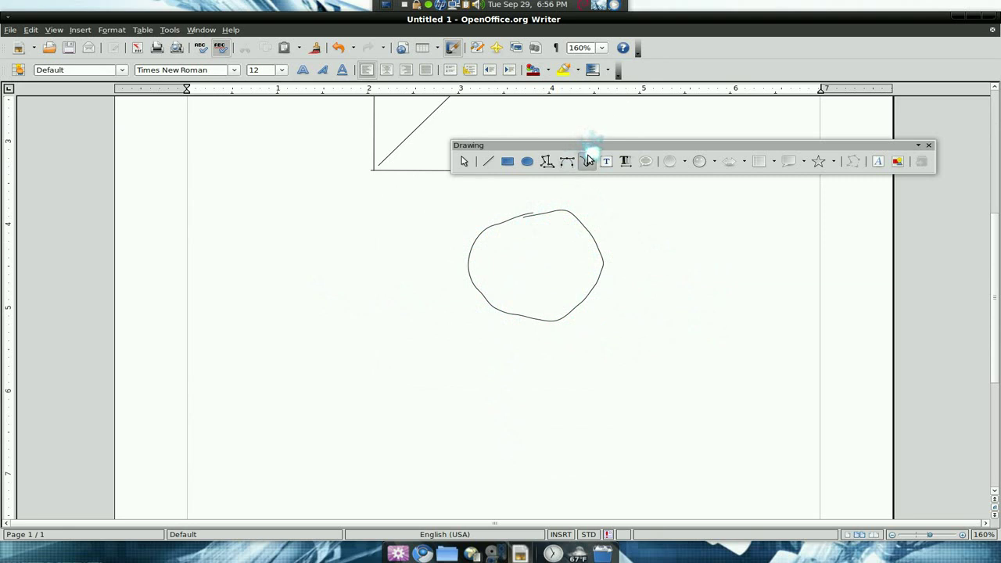
{"action": "left_click", "coordinate": [587, 161]}
{"action": "left_click_drag", "start_coordinate": [552, 321], "coordinate": [534, 479]}
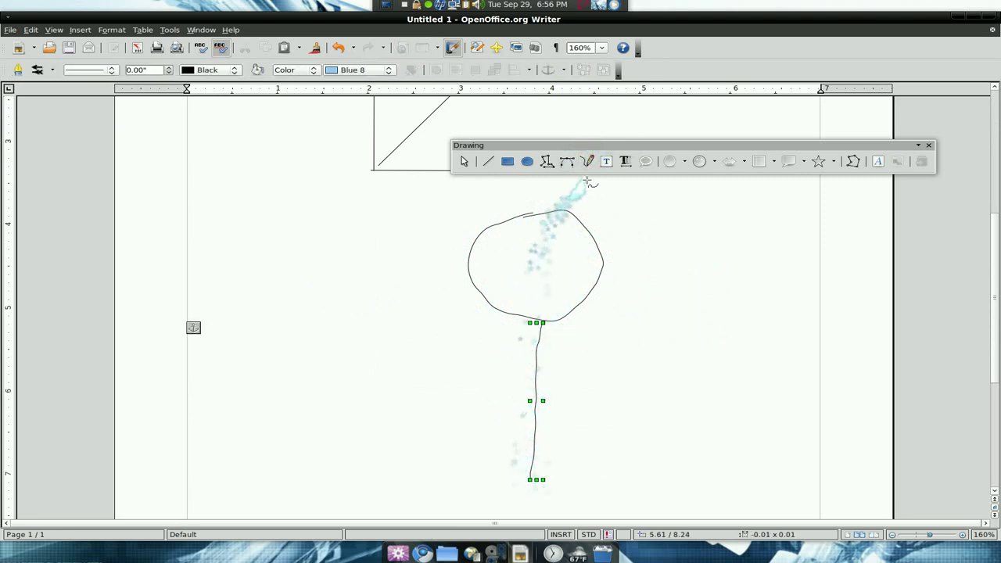
{"action": "left_click", "coordinate": [477, 476]}
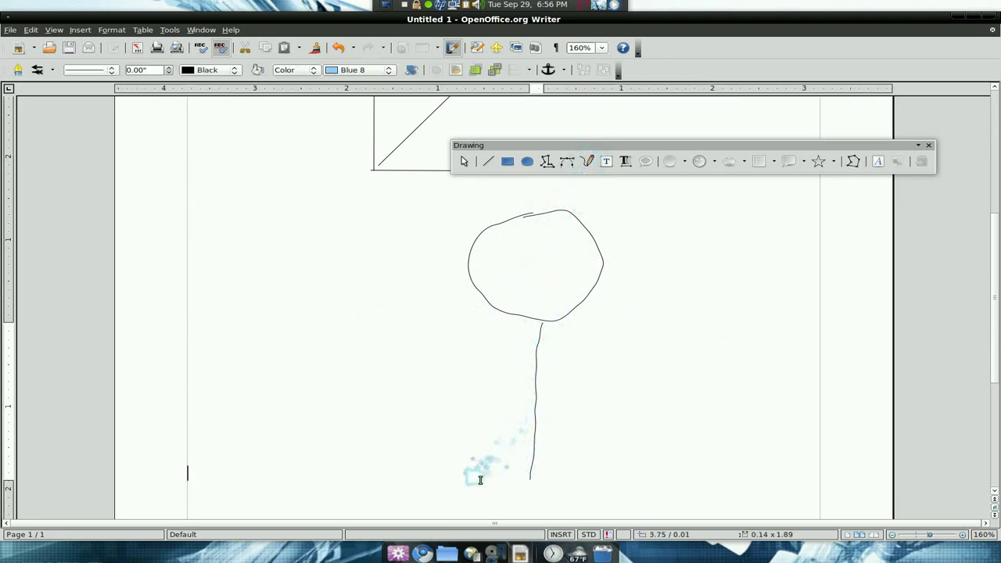
Step: Draw freehand legs and arms on the stick figure
{"action": "left_click", "coordinate": [587, 161]}
{"action": "mouse_move", "coordinate": [477, 497]}
{"action": "left_mouse_down"}
{"action": "mouse_move", "coordinate": [528, 467]}
{"action": "mouse_move", "coordinate": [585, 504]}
{"action": "left_mouse_up"}
{"action": "left_click", "coordinate": [648, 224]}
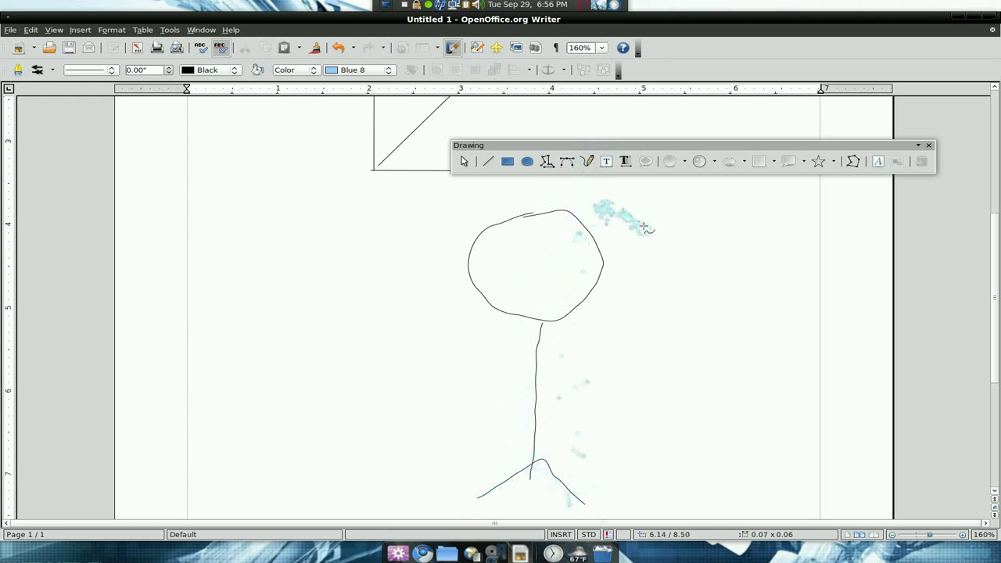
{"action": "left_click", "coordinate": [588, 161]}
{"action": "mouse_move", "coordinate": [457, 321]}
{"action": "left_mouse_down"}
{"action": "mouse_move", "coordinate": [537, 367]}
{"action": "mouse_move", "coordinate": [675, 323]}
{"action": "left_mouse_up"}
{"action": "left_click", "coordinate": [614, 225]}
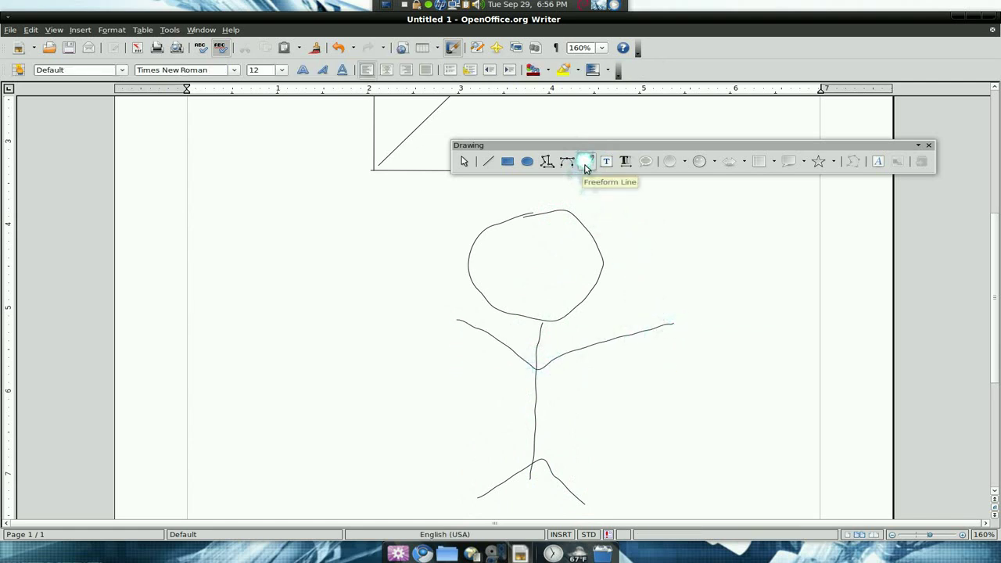
Step: Add sunglasses with two lenses and a bridge, plus a nose, to the face
{"action": "left_click", "coordinate": [588, 161]}
{"action": "mouse_move", "coordinate": [517, 244]}
{"action": "left_mouse_down"}
{"action": "mouse_move", "coordinate": [505, 233]}
{"action": "mouse_move", "coordinate": [467, 255]}
{"action": "mouse_move", "coordinate": [478, 275]}
{"action": "mouse_move", "coordinate": [510, 240]}
{"action": "left_mouse_up"}
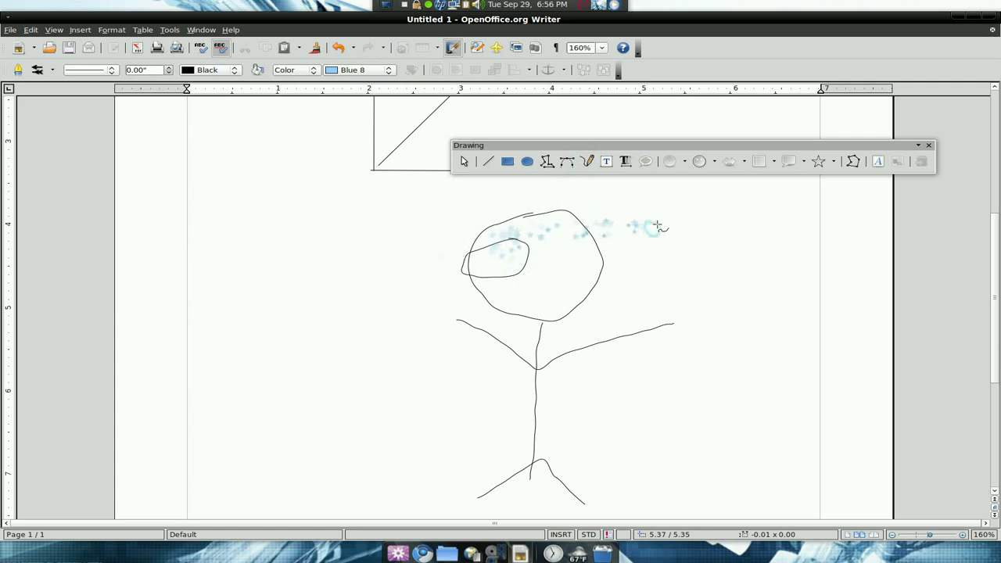
{"action": "left_click", "coordinate": [649, 227]}
{"action": "left_click", "coordinate": [587, 161]}
{"action": "mouse_move", "coordinate": [609, 232]}
{"action": "left_mouse_down"}
{"action": "mouse_move", "coordinate": [579, 223]}
{"action": "mouse_move", "coordinate": [552, 258]}
{"action": "mouse_move", "coordinate": [606, 274]}
{"action": "mouse_move", "coordinate": [636, 223]}
{"action": "left_mouse_up"}
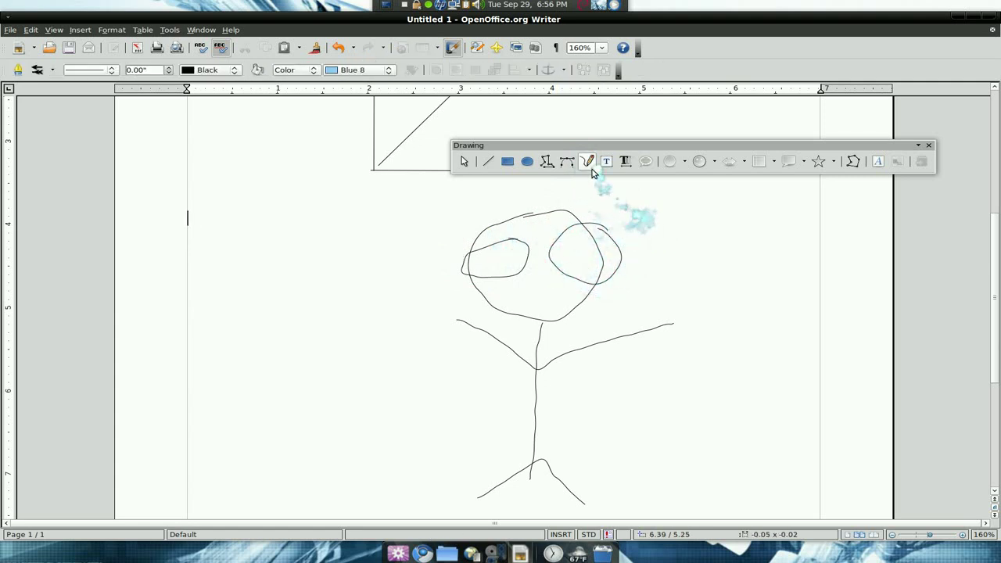
{"action": "left_click", "coordinate": [635, 226]}
{"action": "left_click", "coordinate": [587, 161]}
{"action": "left_click_drag", "start_coordinate": [522, 260], "coordinate": [554, 257]}
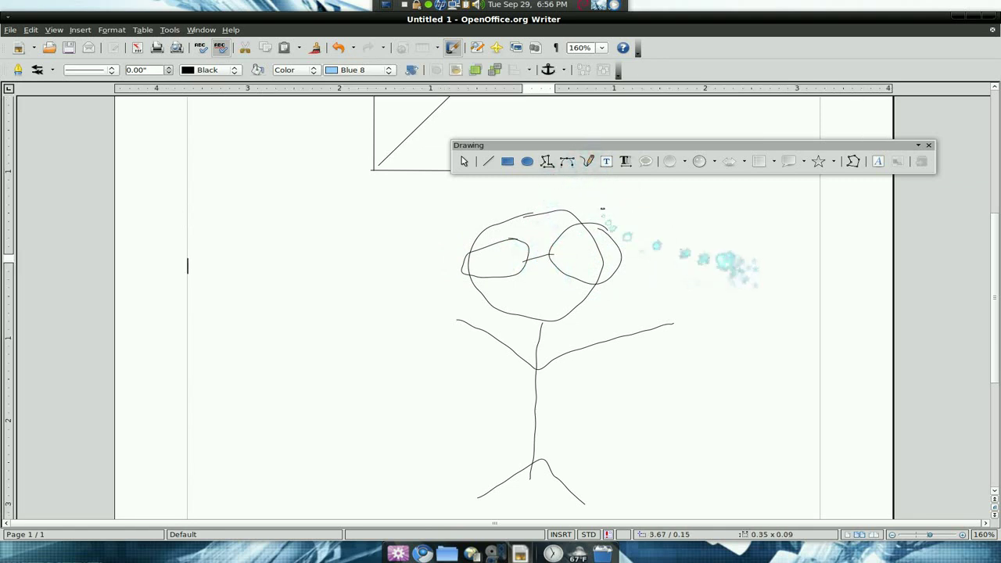
{"action": "left_click", "coordinate": [701, 259]}
{"action": "left_click", "coordinate": [587, 161]}
{"action": "mouse_move", "coordinate": [540, 282]}
{"action": "left_mouse_down"}
{"action": "mouse_move", "coordinate": [530, 302]}
{"action": "mouse_move", "coordinate": [553, 298]}
{"action": "left_mouse_up"}
{"action": "left_click", "coordinate": [697, 268]}
{"action": "scroll", "coordinate": [709, 288], "scroll_direction": "up", "scroll_amount": 1}
Step: Draw a rectangular callout box beside the head with its pointer toward the face
{"action": "scroll", "coordinate": [709, 289], "scroll_direction": "up", "scroll_amount": 3}
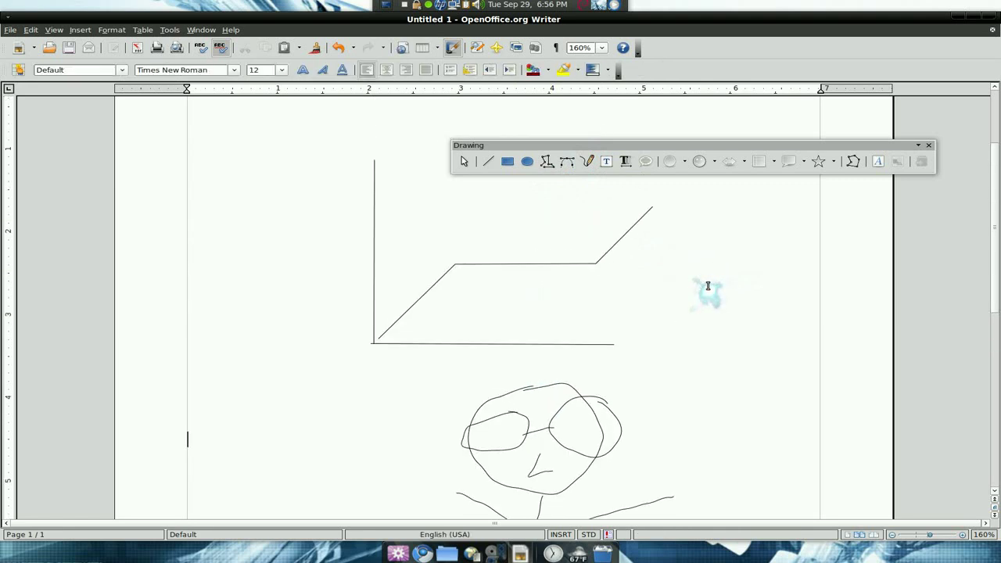
{"action": "scroll", "coordinate": [709, 287], "scroll_direction": "up", "scroll_amount": 2}
{"action": "scroll", "coordinate": [708, 286], "scroll_direction": "down", "scroll_amount": 2}
{"action": "scroll", "coordinate": [707, 286], "scroll_direction": "up", "scroll_amount": 1}
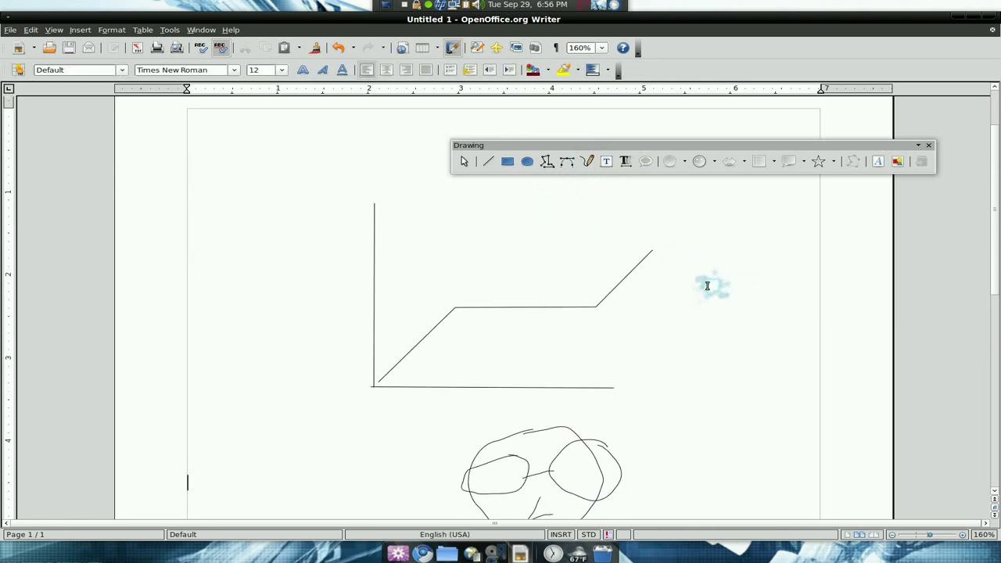
{"action": "scroll", "coordinate": [707, 285], "scroll_direction": "down", "scroll_amount": 2}
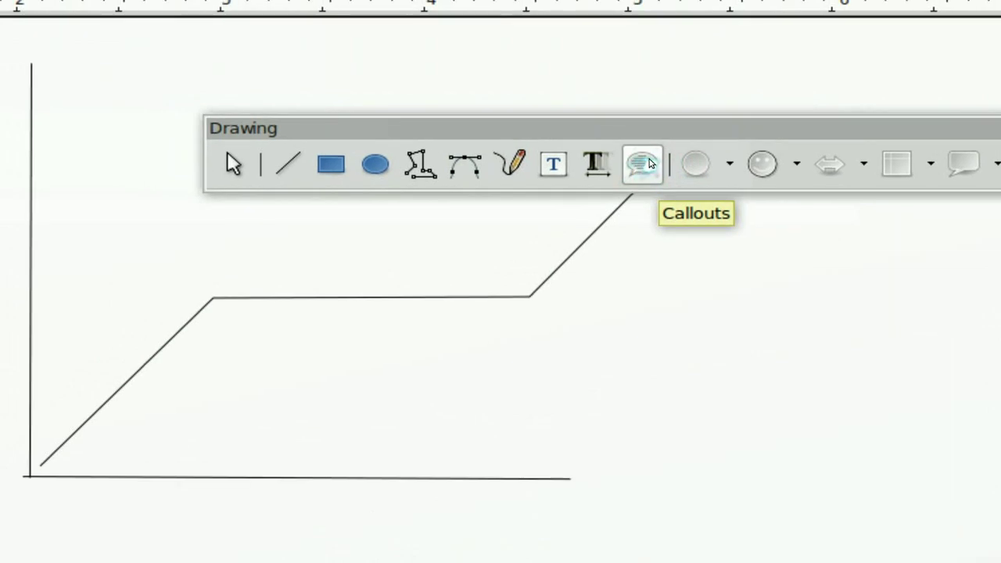
{"action": "left_click", "coordinate": [646, 162]}
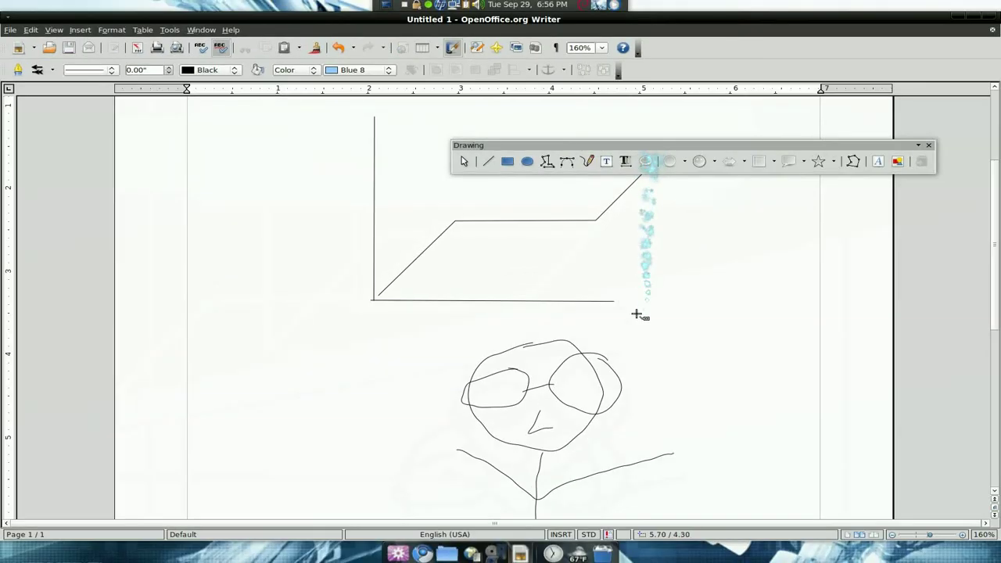
{"action": "left_click_drag", "start_coordinate": [622, 352], "coordinate": [679, 277]}
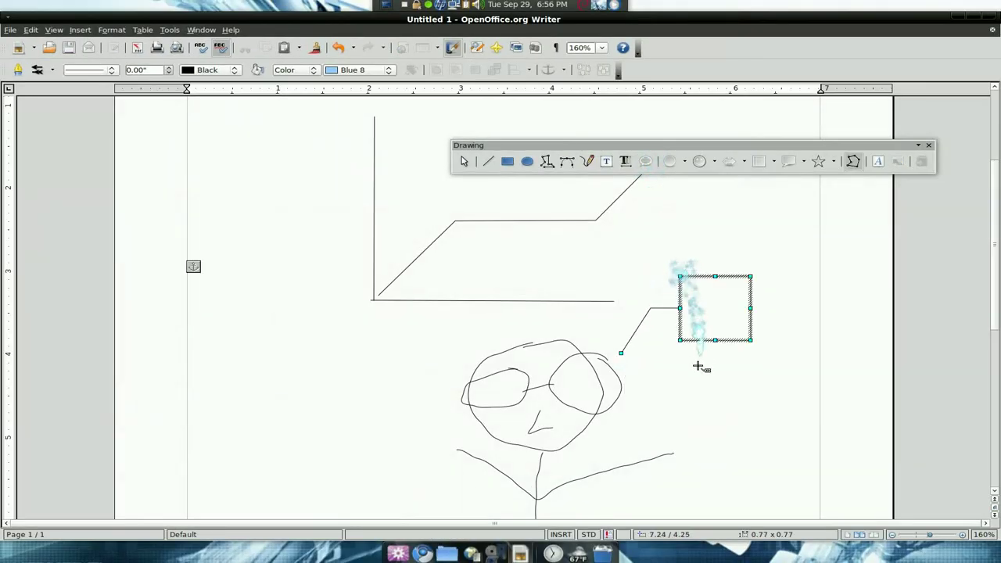
{"action": "left_click", "coordinate": [698, 364]}
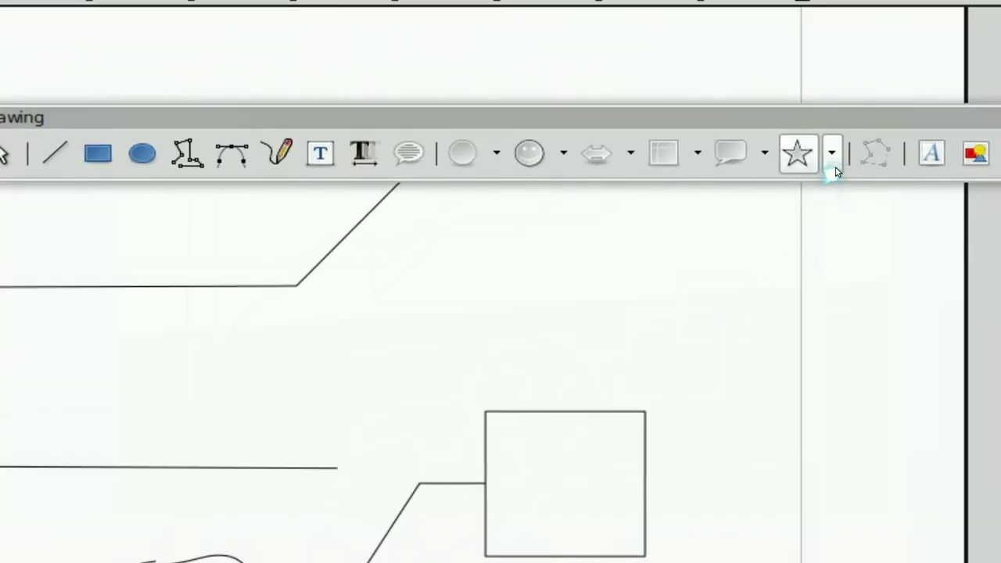
Step: Pick the 6-point star from the Stars shapes to place left of the stick figure
{"action": "left_click", "coordinate": [833, 163]}
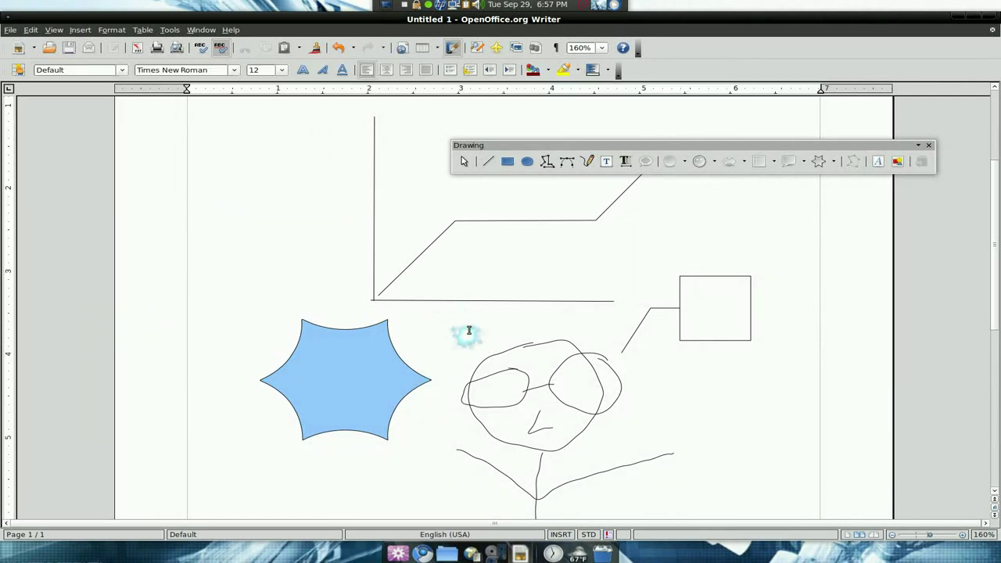
{"action": "scroll", "coordinate": [470, 330], "scroll_direction": "up", "scroll_amount": 3}
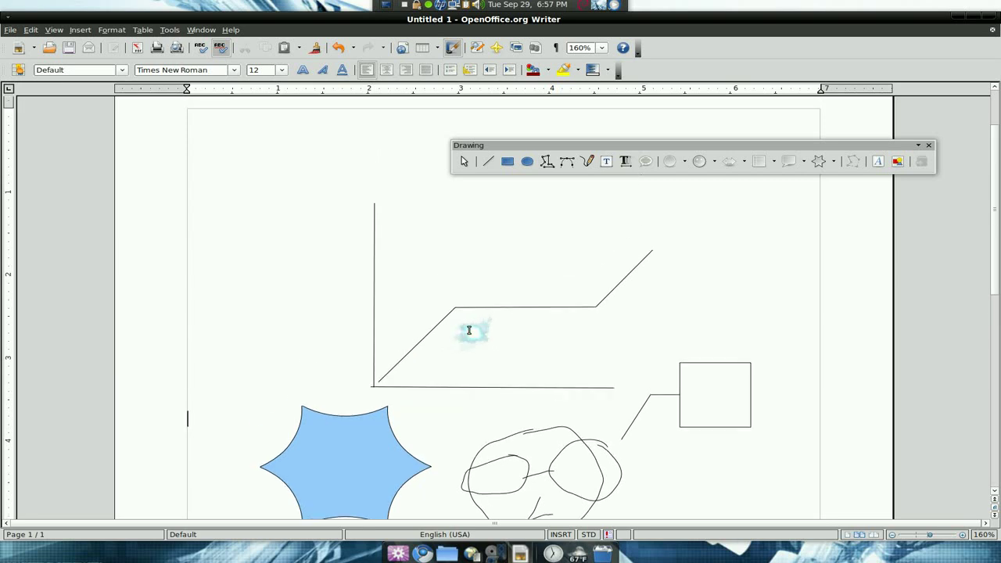
{"action": "scroll", "coordinate": [473, 328], "scroll_direction": "up", "scroll_amount": 2}
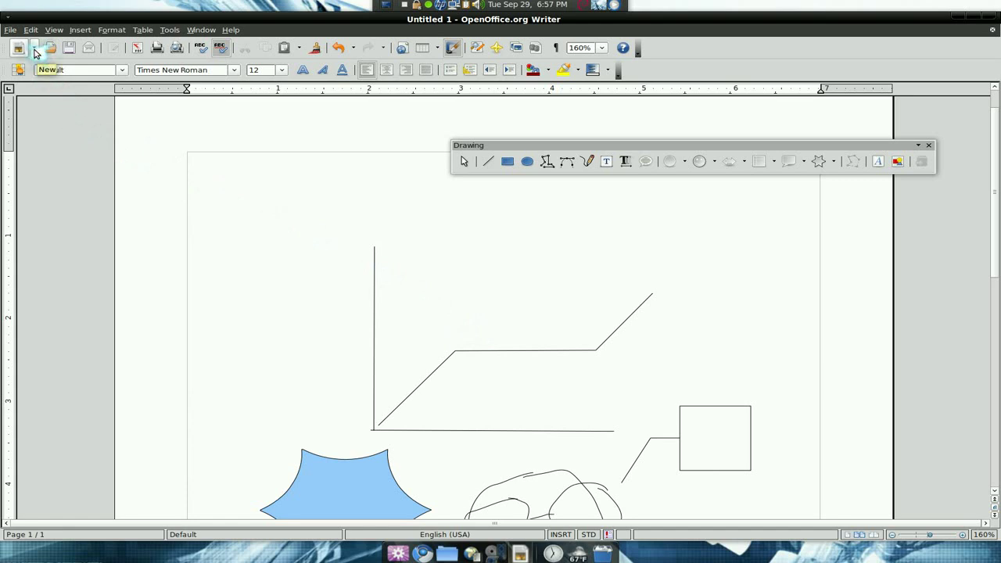
{"action": "left_click", "coordinate": [10, 30]}
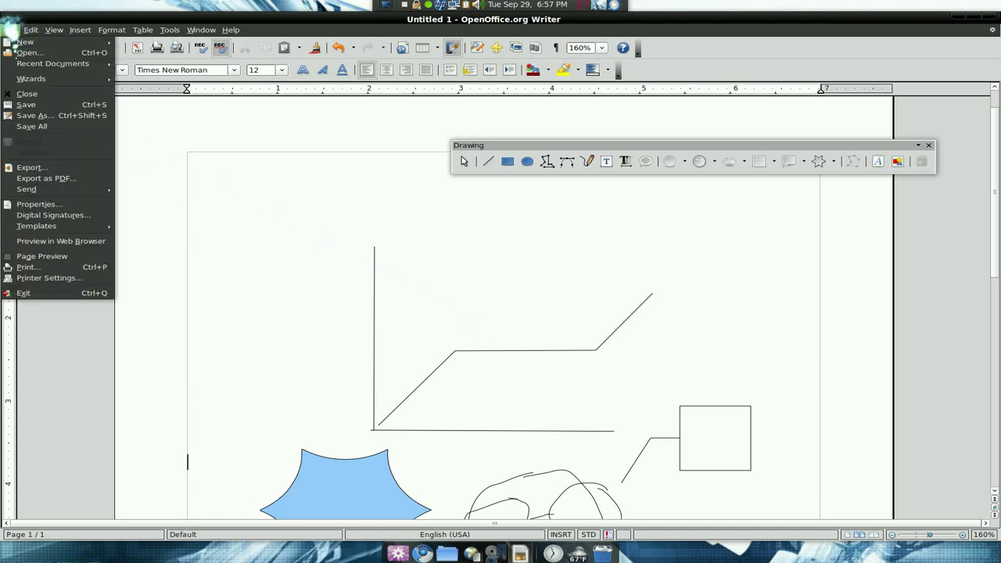
{"action": "left_click", "coordinate": [27, 256]}
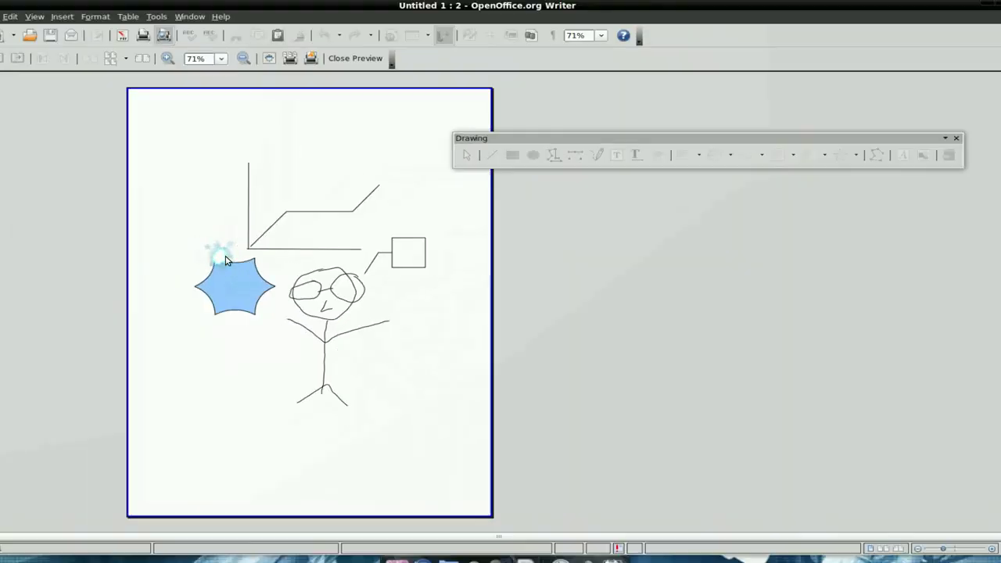
{"action": "left_click", "coordinate": [355, 58]}
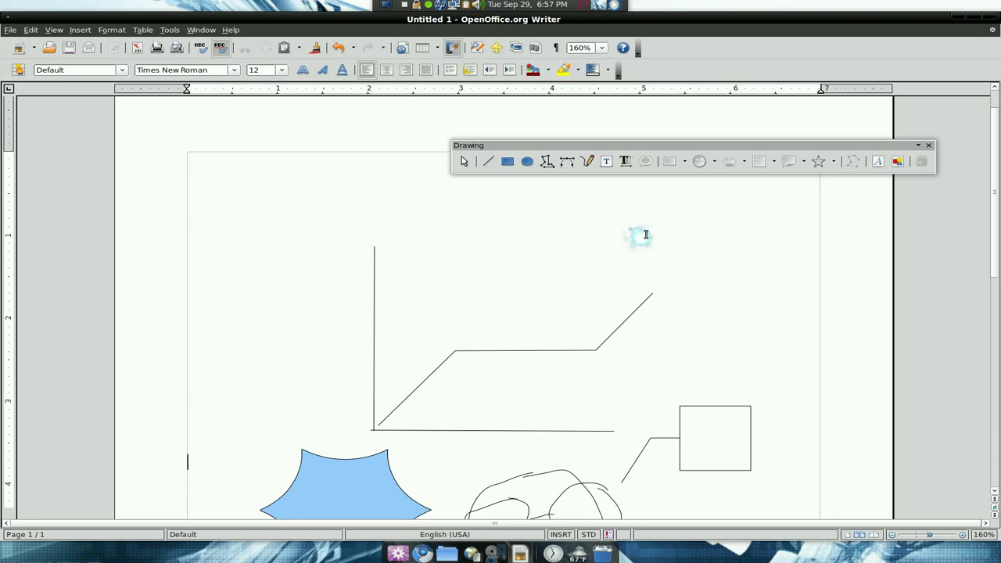
Step: Return to the selection tool and dock the floating Drawing toolbar at the left window edge
{"action": "scroll", "coordinate": [715, 352], "scroll_direction": "up", "scroll_amount": 1}
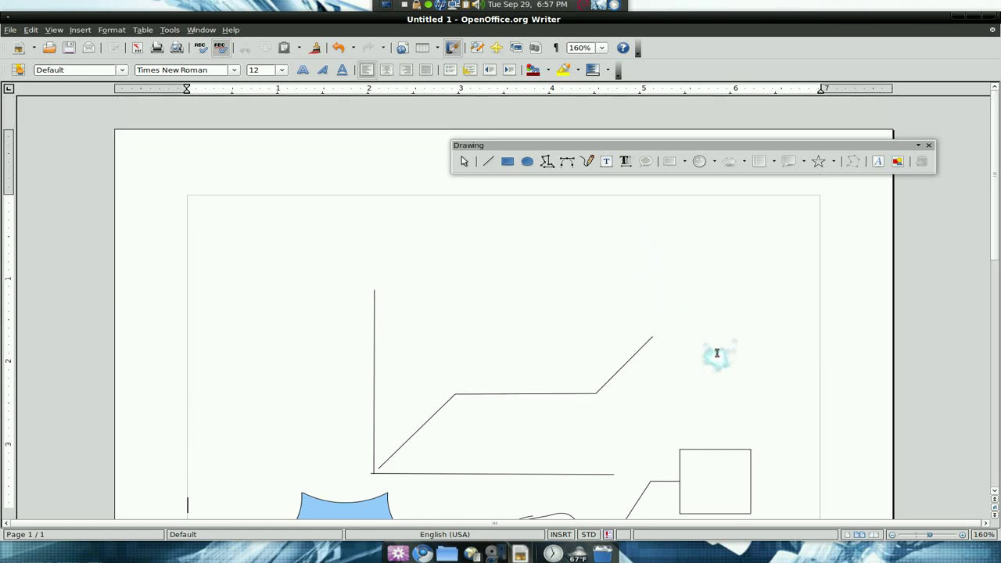
{"action": "scroll", "coordinate": [717, 353], "scroll_direction": "down", "scroll_amount": 3}
{"action": "scroll", "coordinate": [718, 353], "scroll_direction": "up", "scroll_amount": 3}
{"action": "left_click", "coordinate": [463, 162]}
{"action": "left_click", "coordinate": [460, 161]}
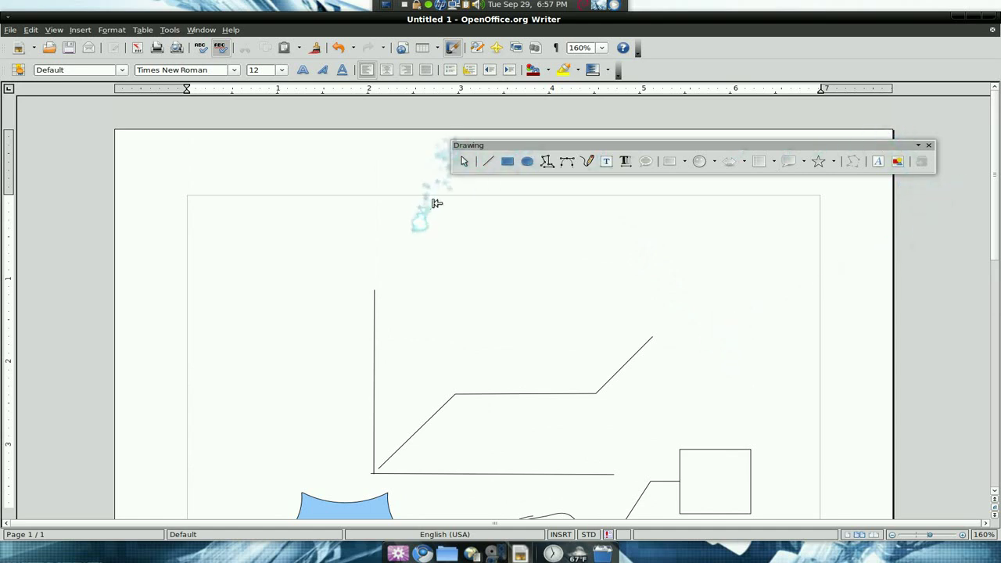
{"action": "mouse_move", "coordinate": [453, 157]}
{"action": "left_mouse_down"}
{"action": "mouse_move", "coordinate": [365, 264]}
{"action": "mouse_move", "coordinate": [31, 514]}
{"action": "mouse_move", "coordinate": [12, 508]}
{"action": "left_mouse_up"}
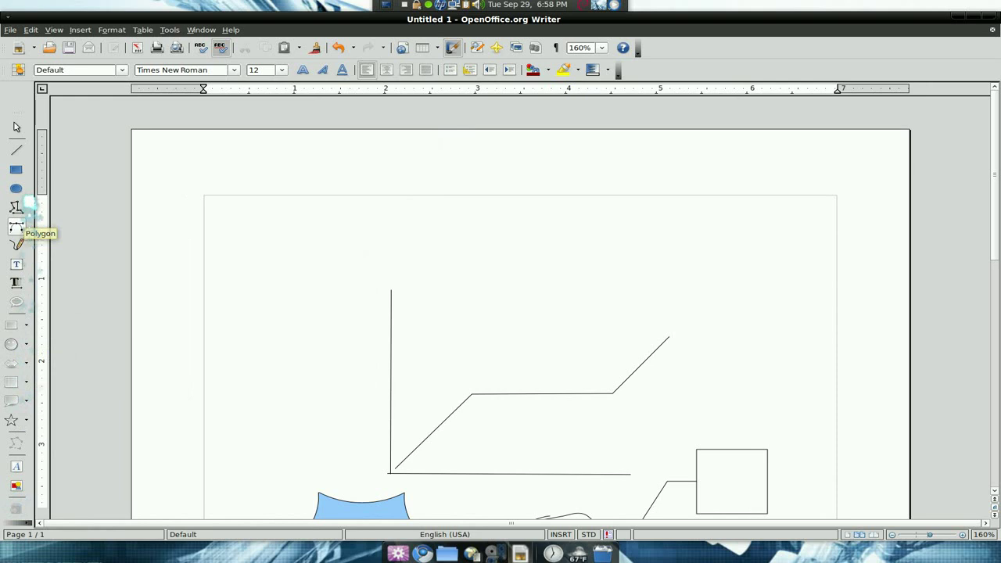
Step: View the docked Drawing toolbar's context options and dismiss them without changes
{"action": "right_click", "coordinate": [13, 521]}
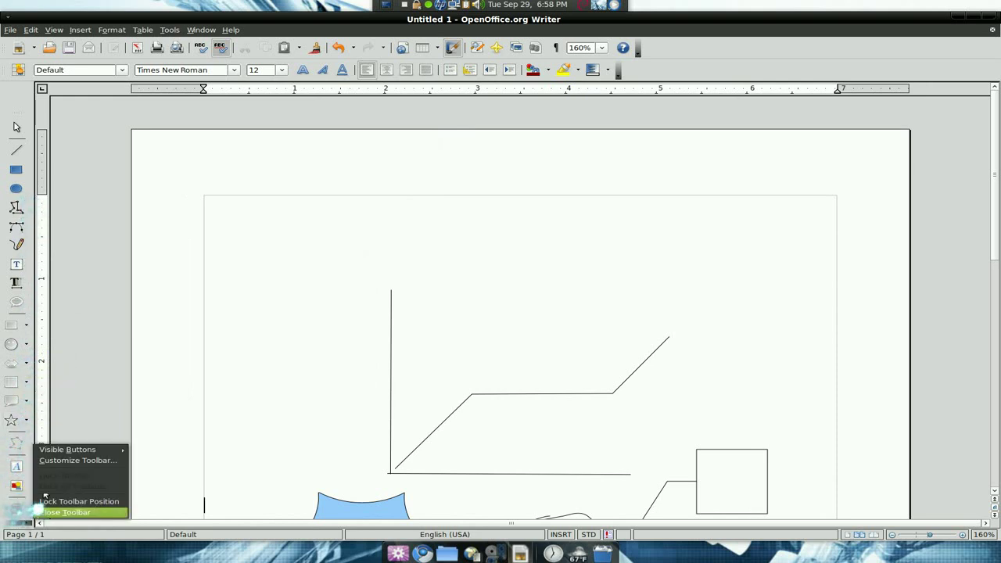
{"action": "left_click", "coordinate": [74, 129]}
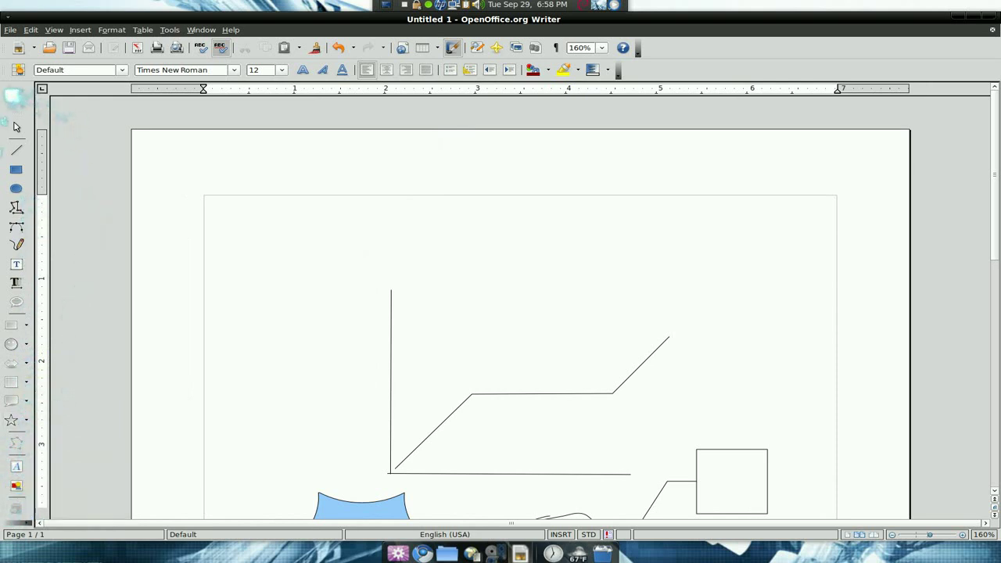
{"action": "right_click", "coordinate": [13, 520]}
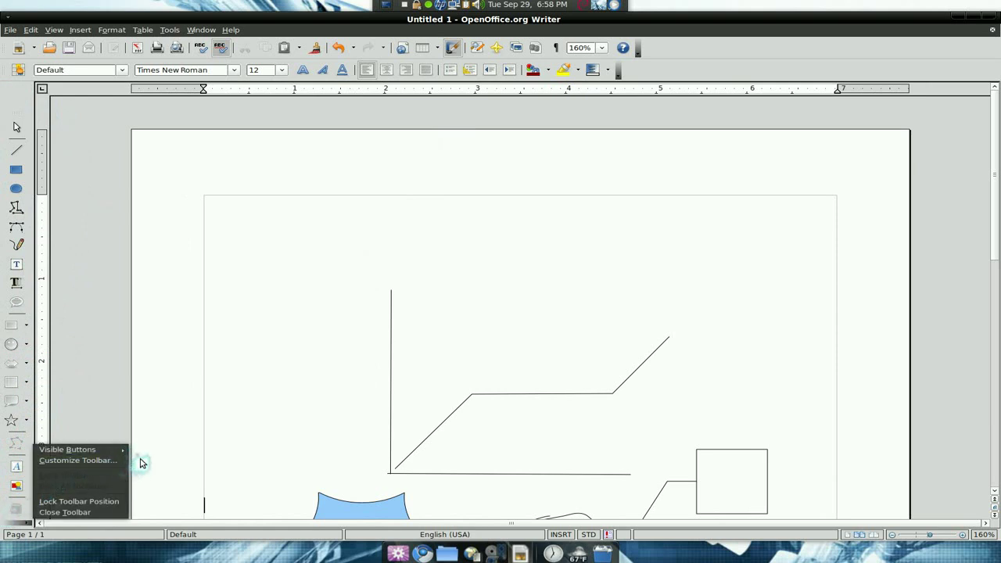
{"action": "left_click", "coordinate": [233, 351]}
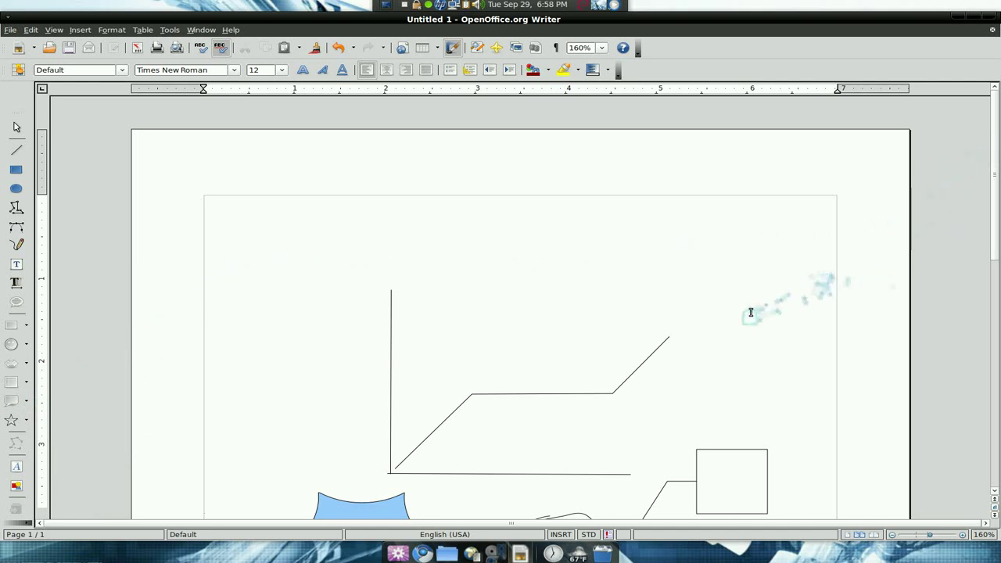
{"action": "scroll", "coordinate": [751, 312], "scroll_direction": "down", "scroll_amount": 5}
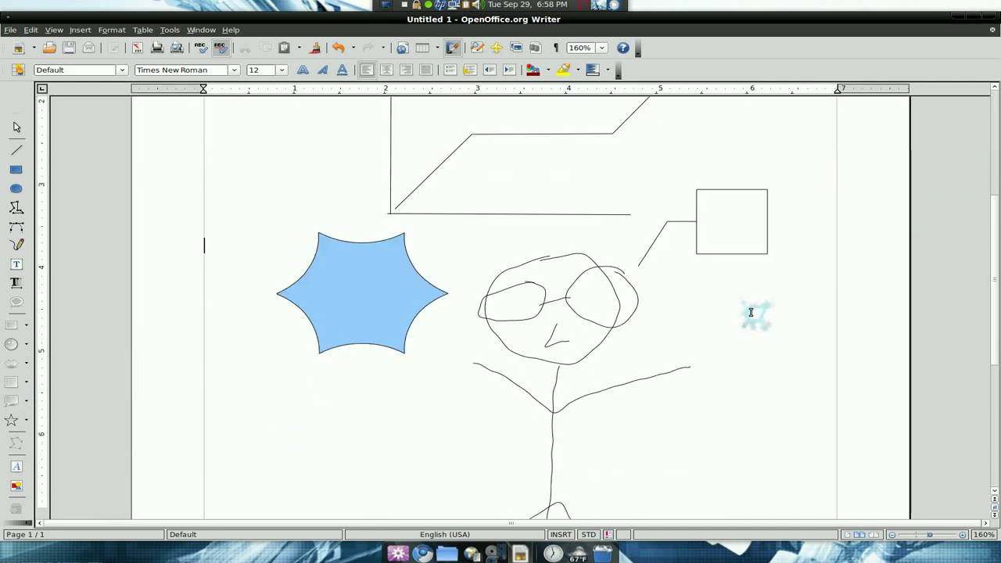